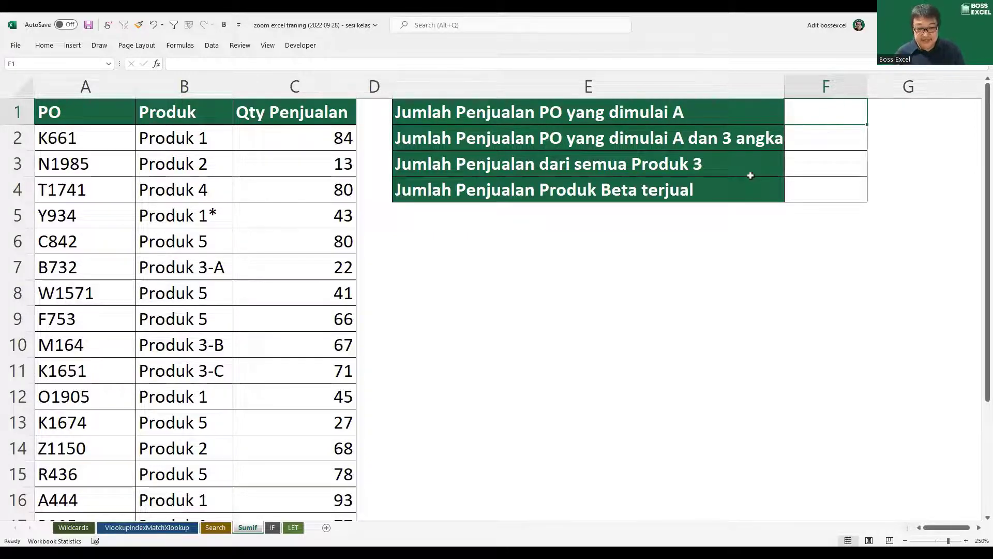
Review the PO codes and Produk names, including Produk 1*, 3-A, 3-B and 3-C
scroll(752, 177, "down", 1, "ctrl")
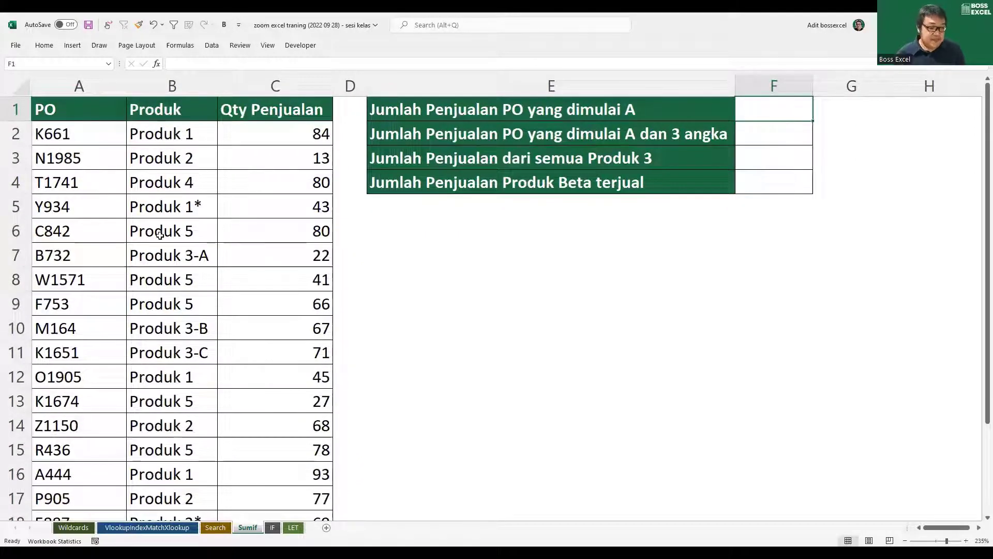
scroll(157, 233, "down", 1)
scroll(160, 234, "down", 2)
scroll(160, 233, "up", 2)
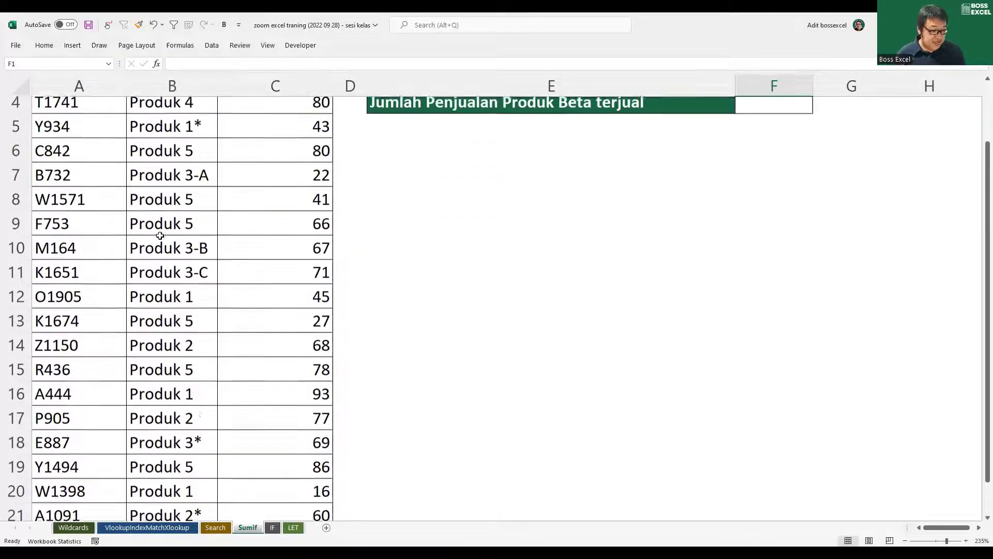
scroll(215, 222, "up", 1)
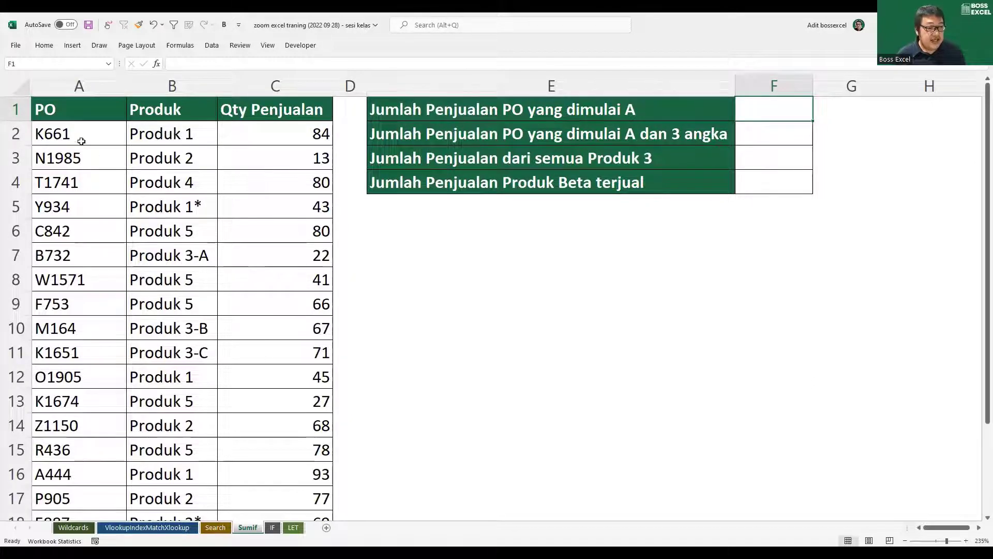
left_click_drag(80, 138, 91, 347)
left_click_drag(155, 185, 166, 326)
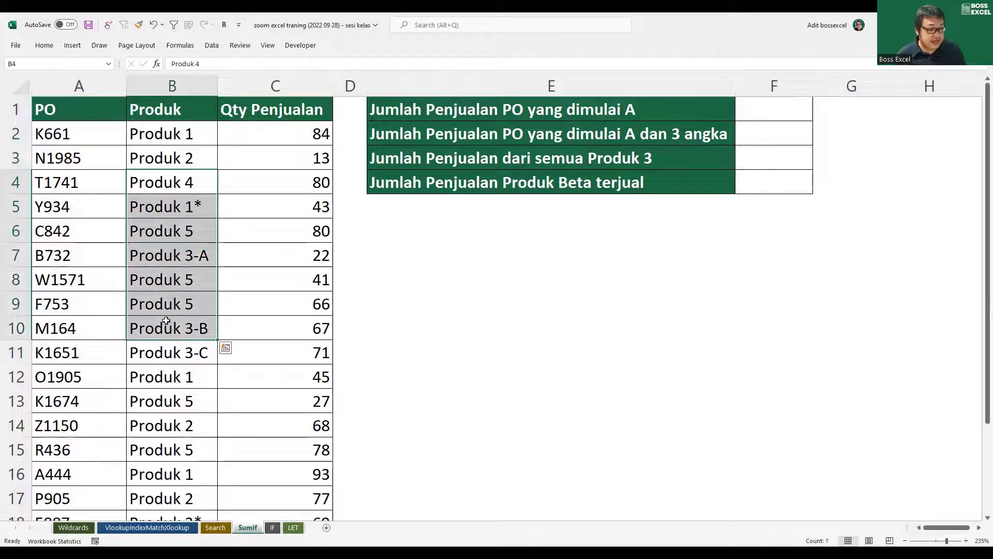
left_click(202, 209)
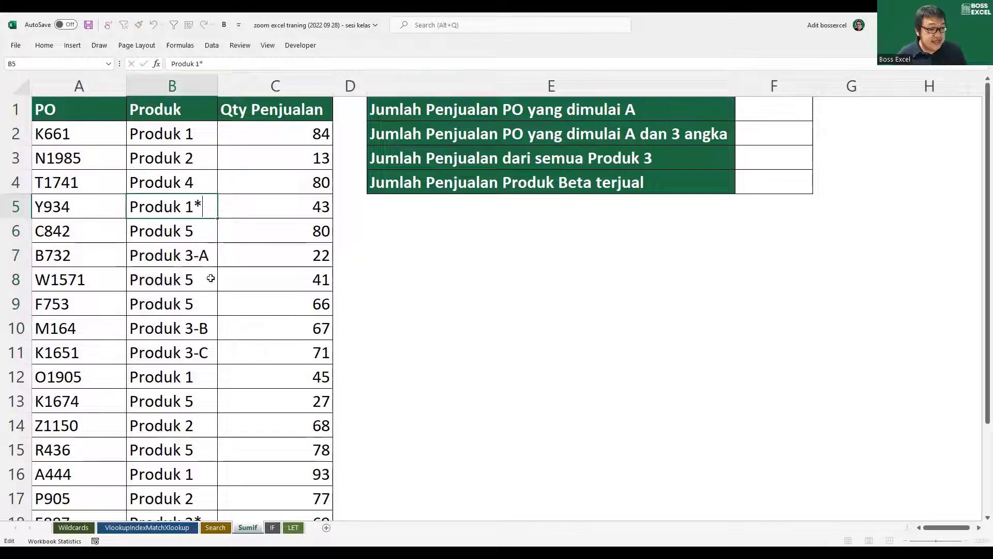
left_click(185, 256)
left_click(196, 328)
left_click(199, 347)
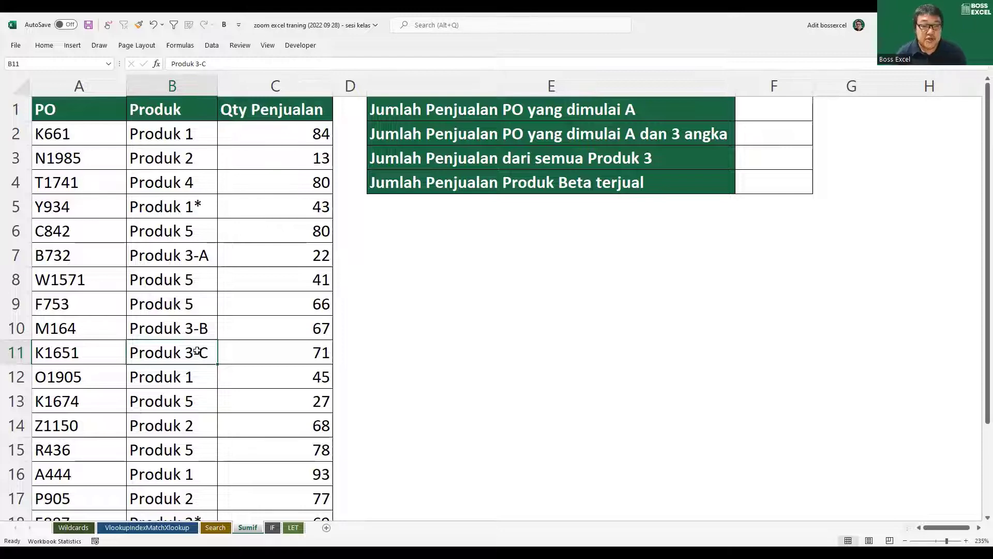
Read the first question in E1 and inspect PO codes K661, T1741, Y934, C842, B732 and A444
left_click(465, 107)
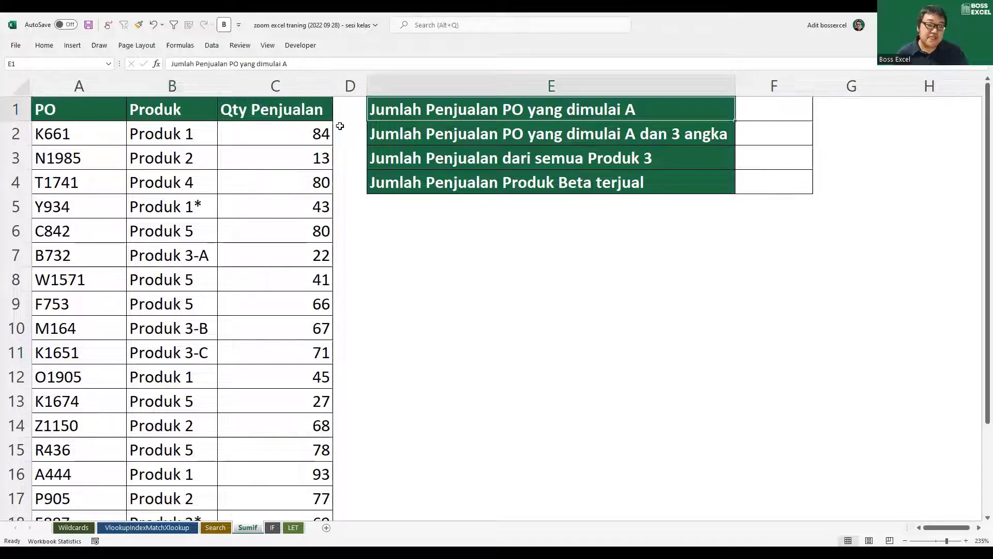
left_click_drag(318, 133, 311, 353)
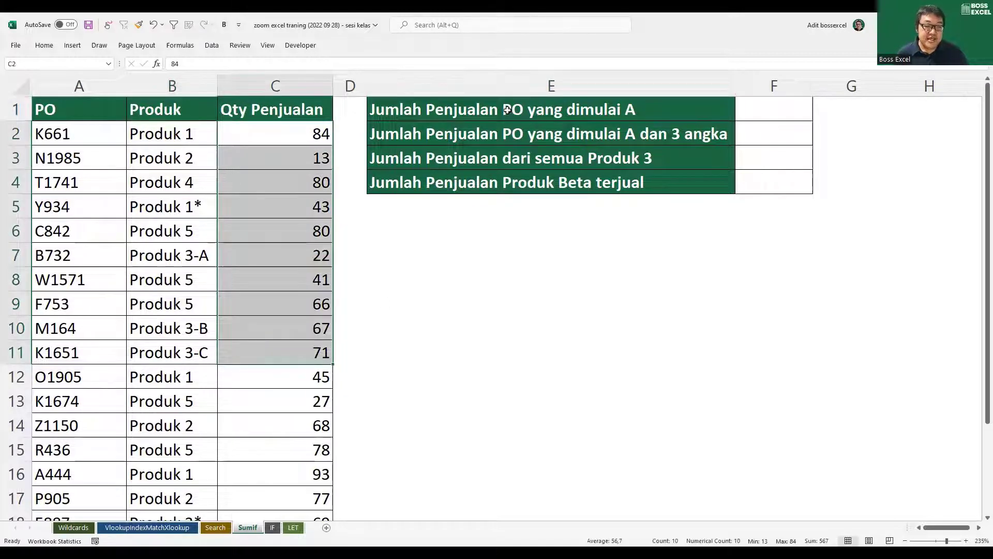
left_click(569, 114)
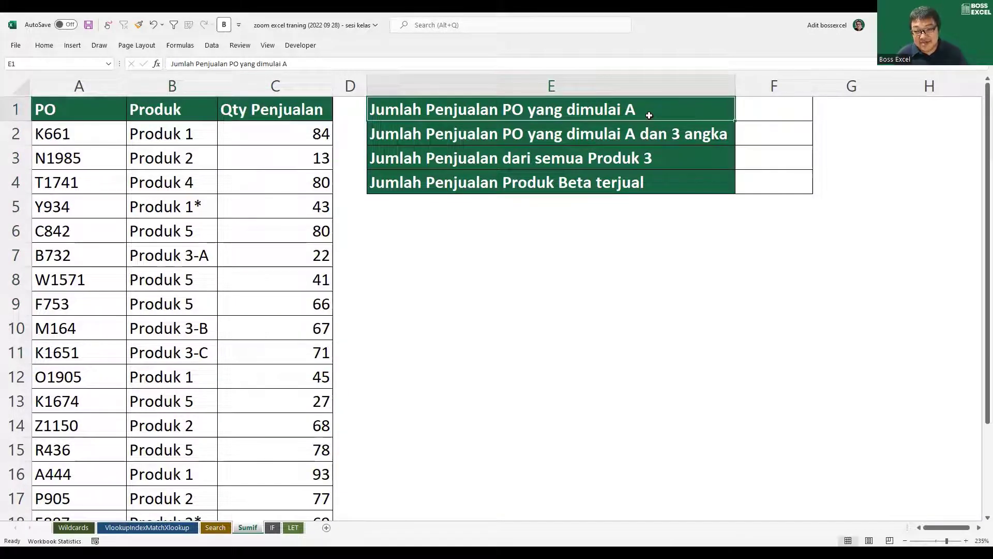
left_click(76, 140)
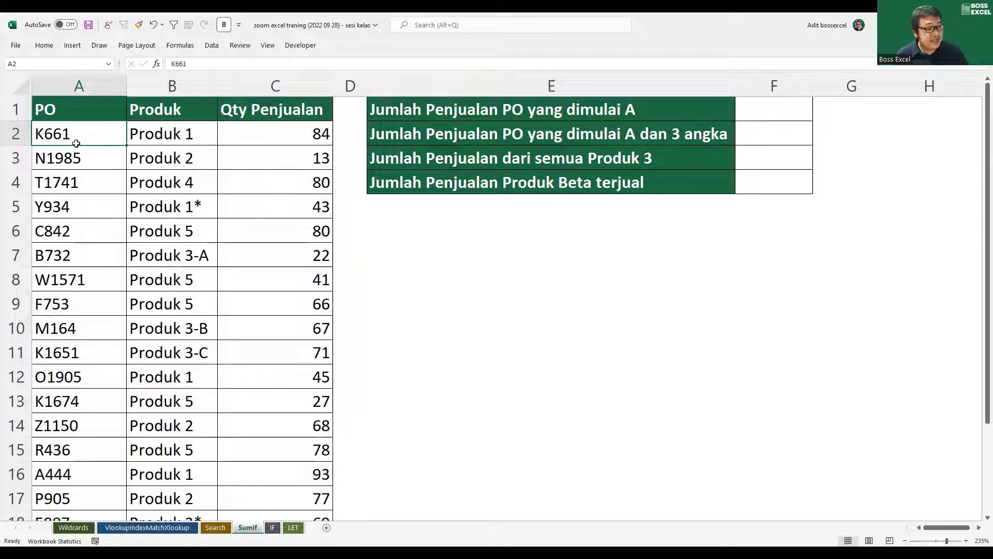
left_click_drag(76, 144, 78, 162)
left_click(76, 187)
left_click(78, 209)
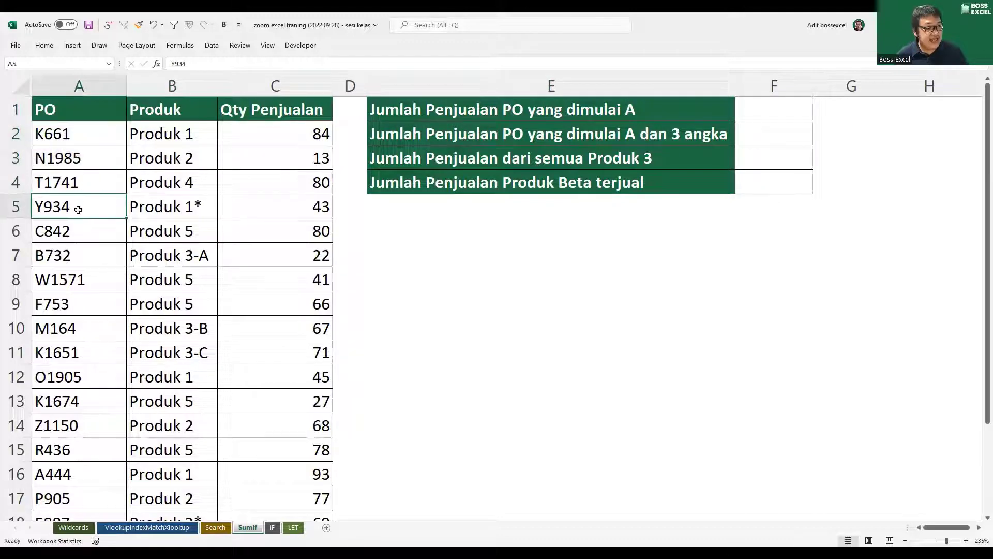
left_click(82, 234)
left_click(94, 259)
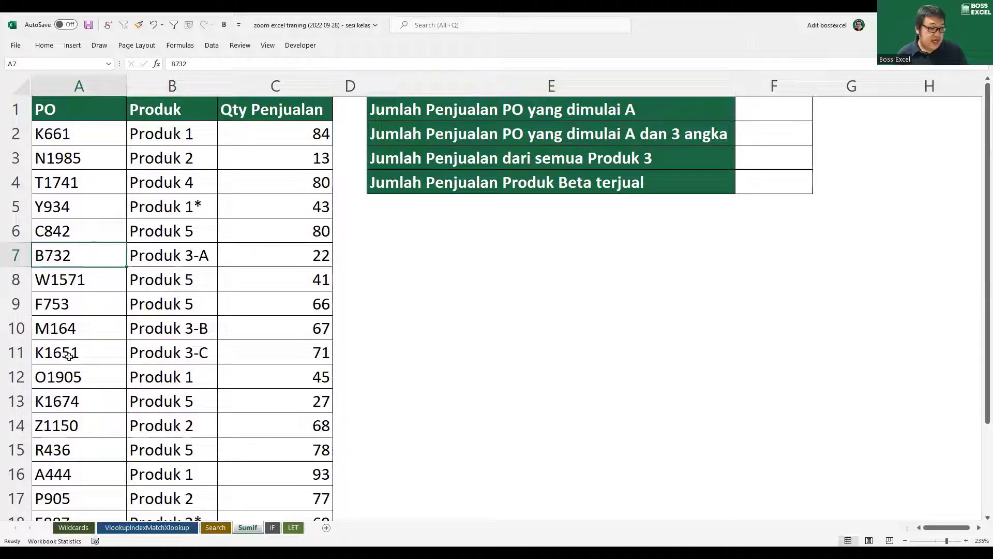
left_click(79, 477)
Highlight the A444 and A1091 rows, whose quantities 93 and 60 total 153
scroll(79, 477, "down", 1)
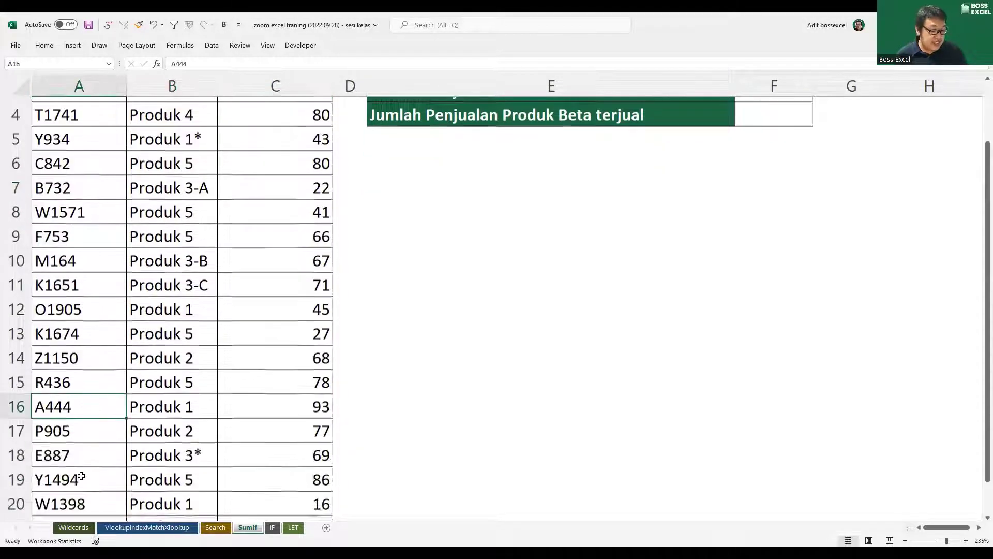
scroll(80, 471, "down", 1)
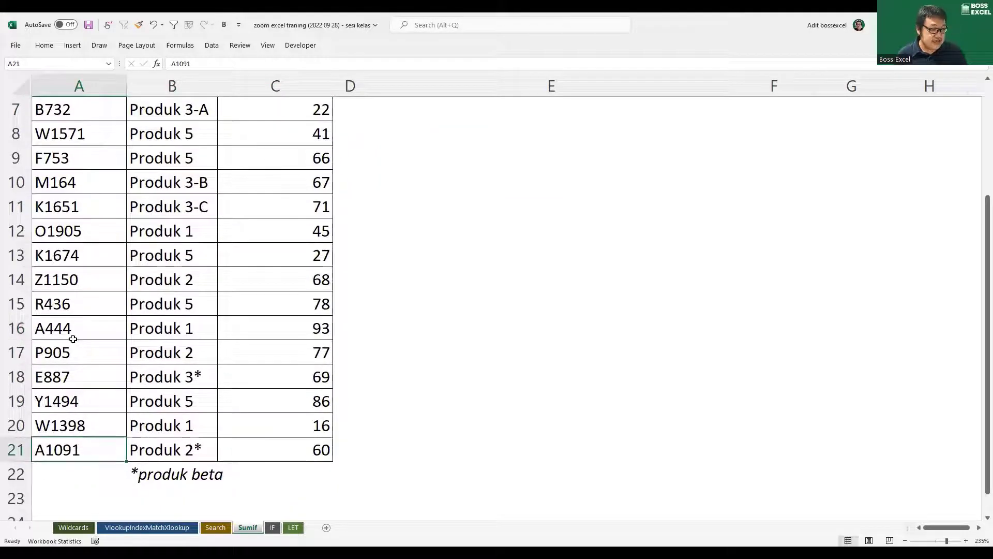
left_click_drag(73, 331, 284, 327)
left_click_drag(97, 448, 304, 450, "ctrl")
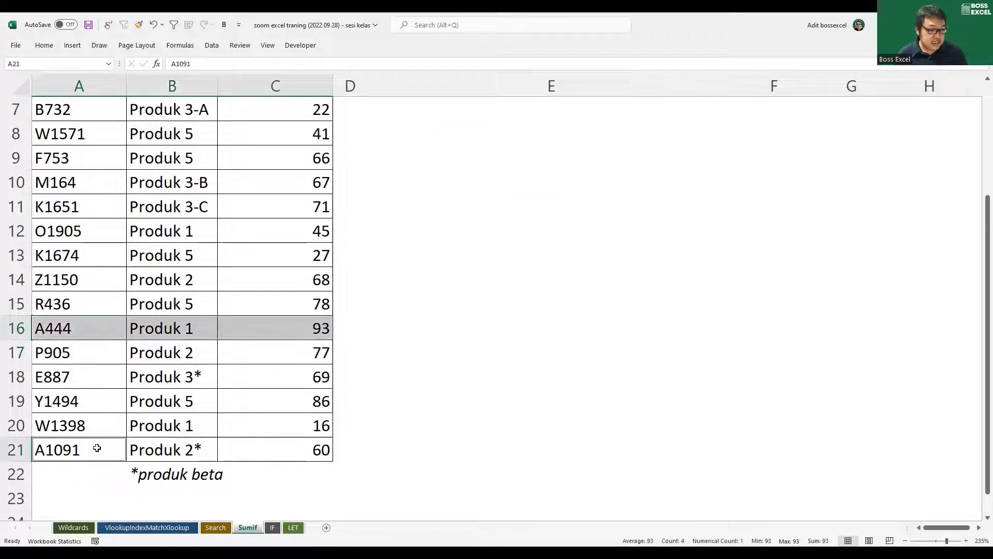
left_click(322, 338)
left_click(319, 451, "ctrl")
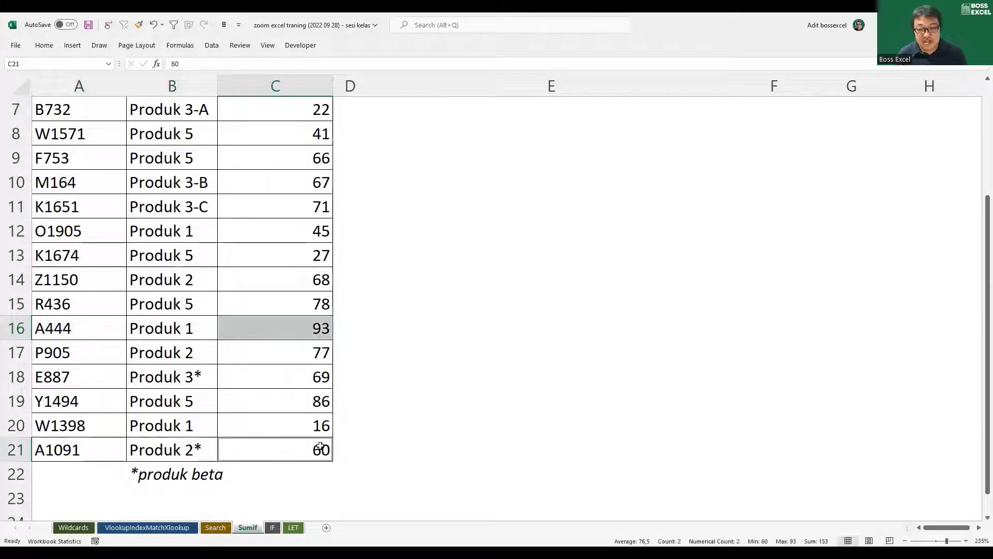
scroll(321, 442, "up", 2)
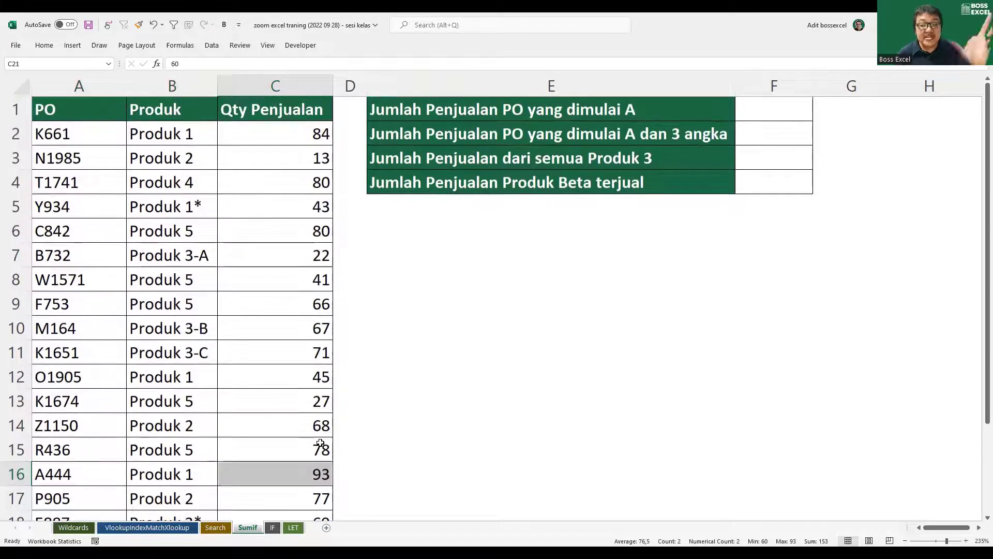
Start the formula =SUMIF( in F1 from the autocomplete suggestions
double_click(781, 118)
type("=")
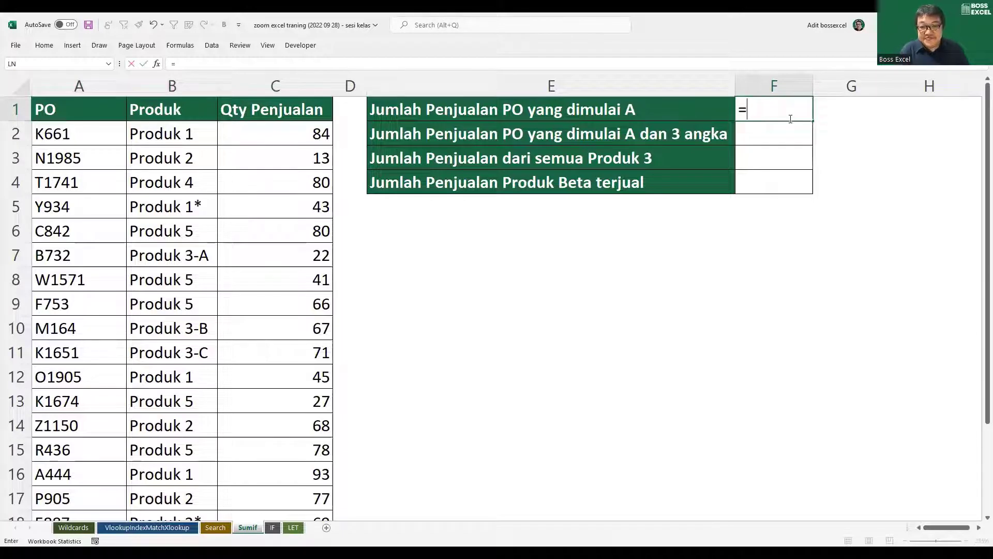
type("sumif")
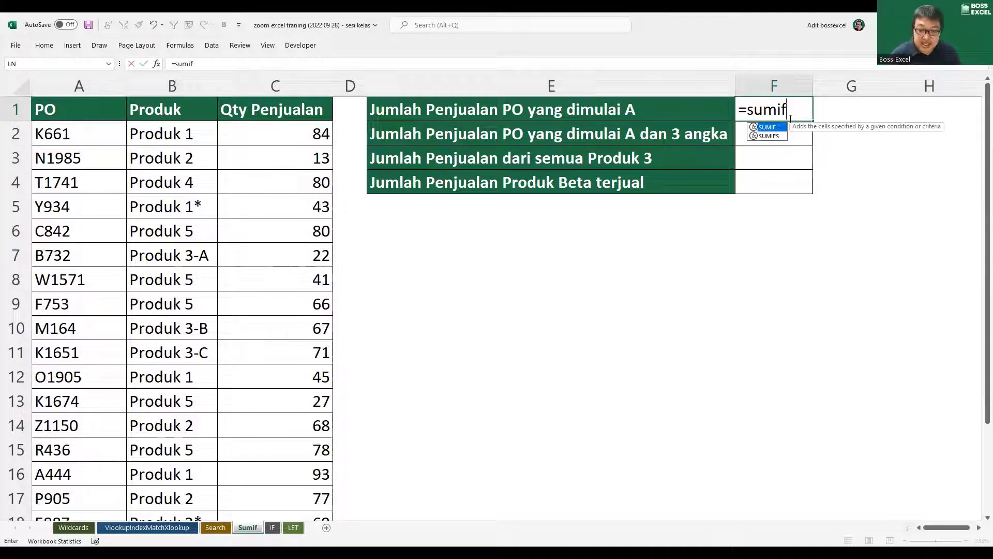
key("Down")
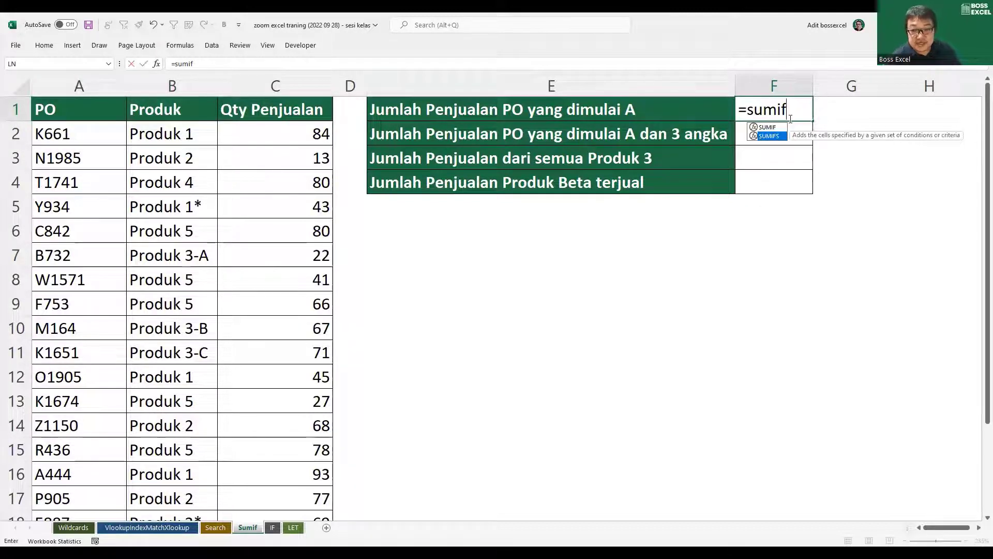
key("Up")
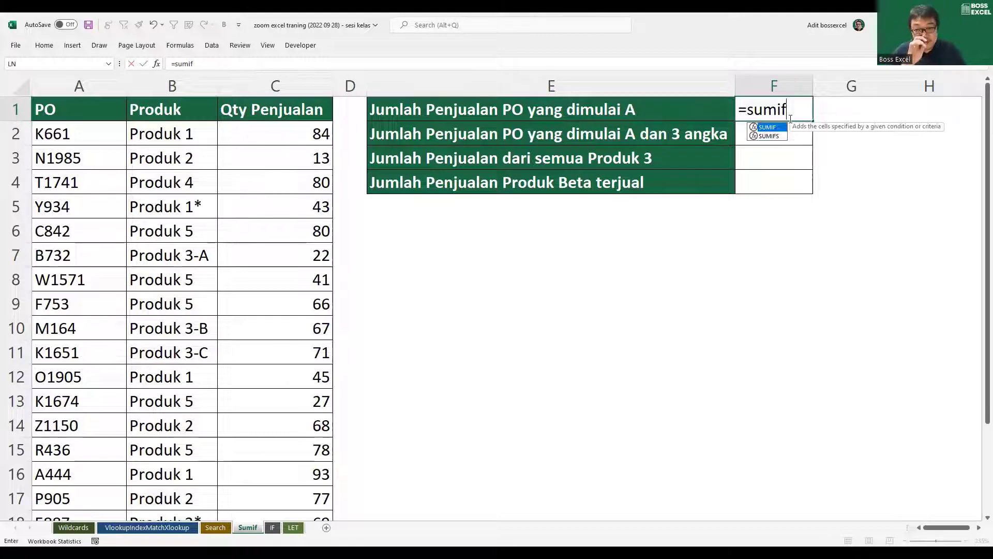
key("Tab")
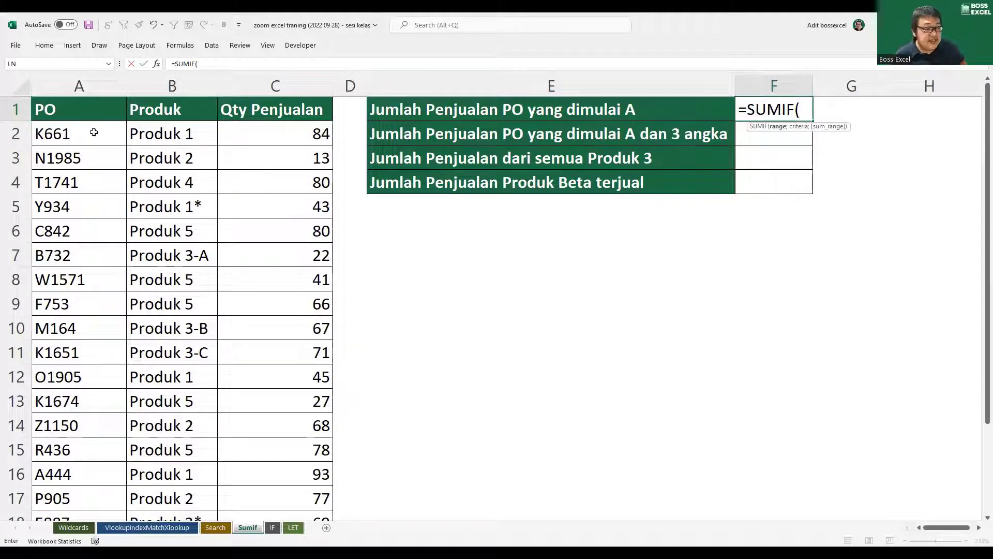
Complete F1 as =SUMIF(A2:A21;"A*";C2:C21), which returns 153
left_click_drag(94, 132, 85, 175)
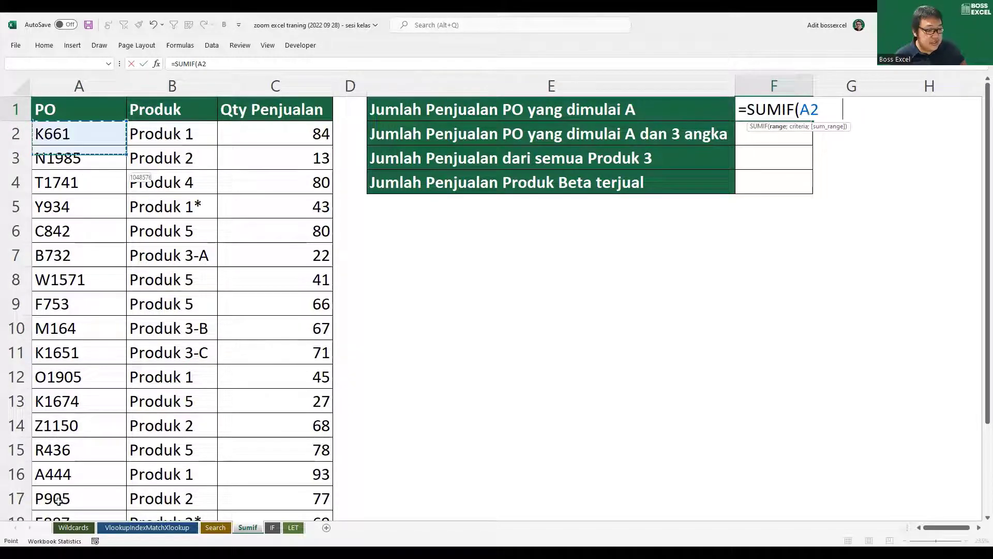
left_click_drag(60, 507, 61, 516)
scroll(713, 246, "up", 2)
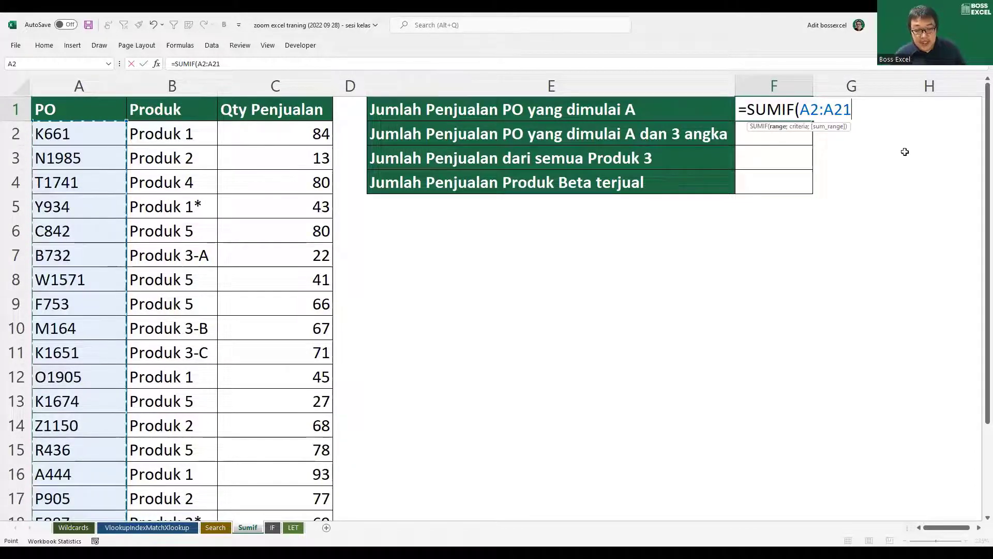
type(";")
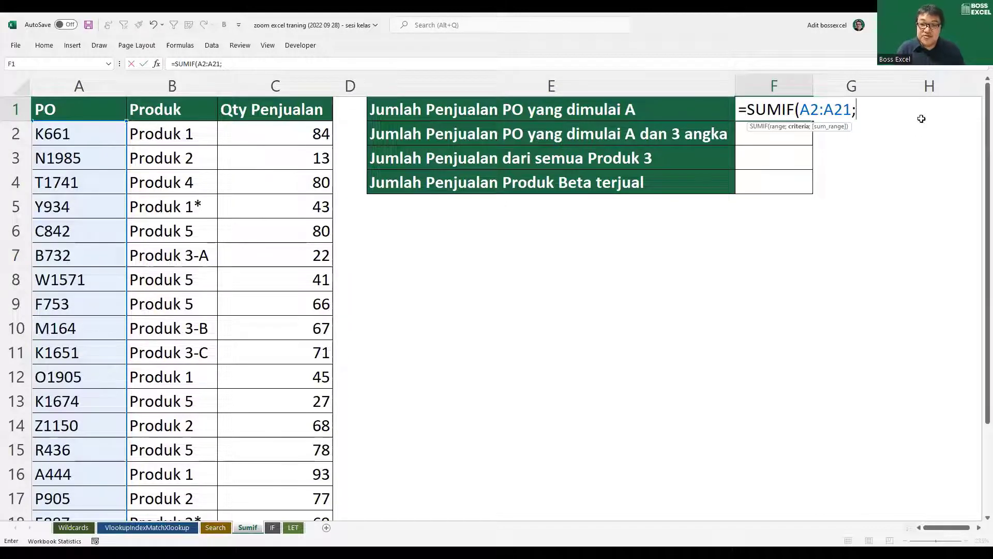
type("\"")
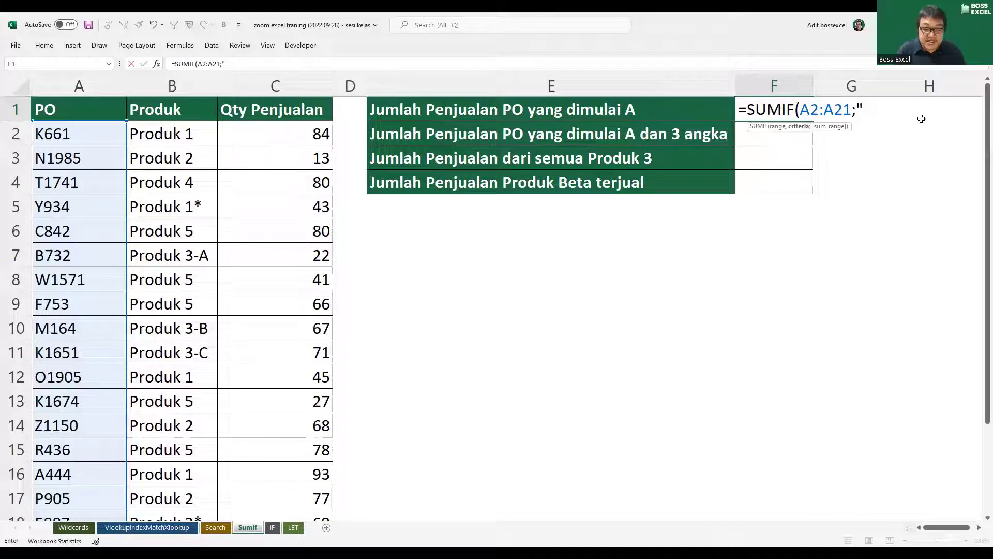
type("A*")
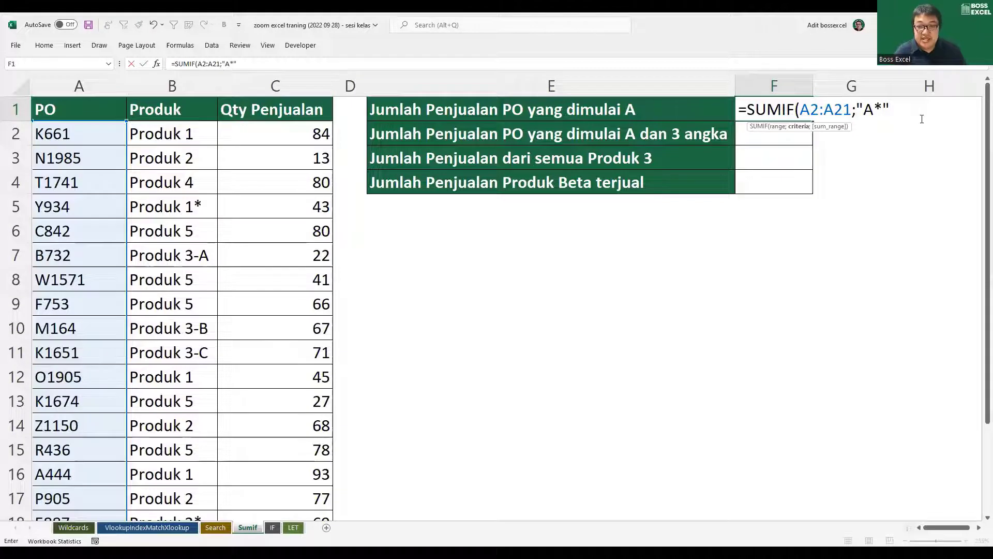
type(";")
left_click(303, 135)
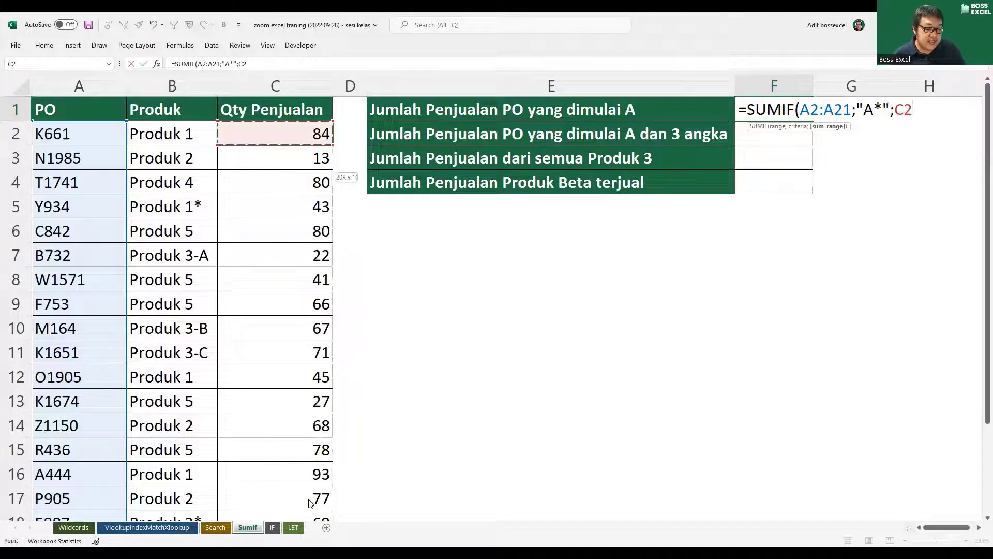
key("ctrl+shift+Down")
scroll(457, 421, "up", 2)
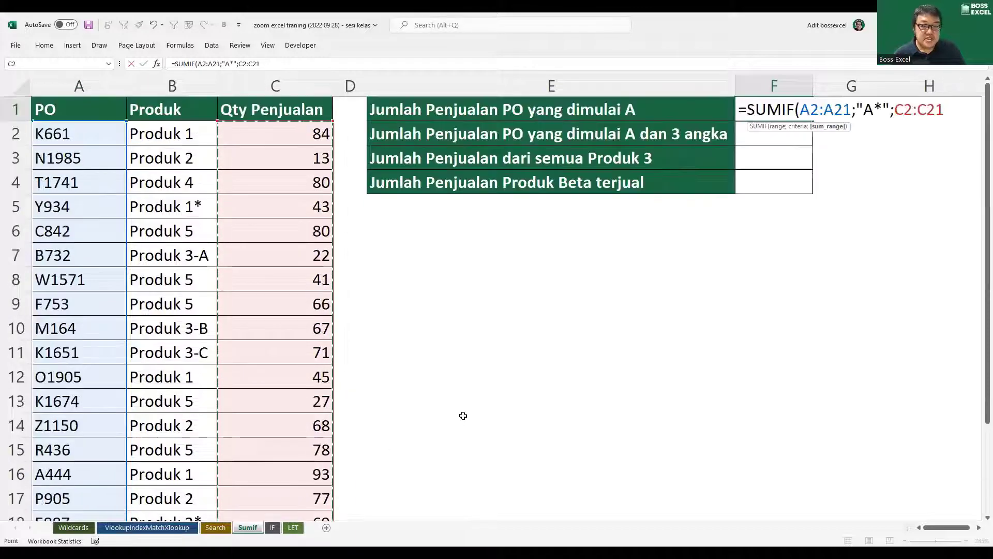
key("ctrl+Return")
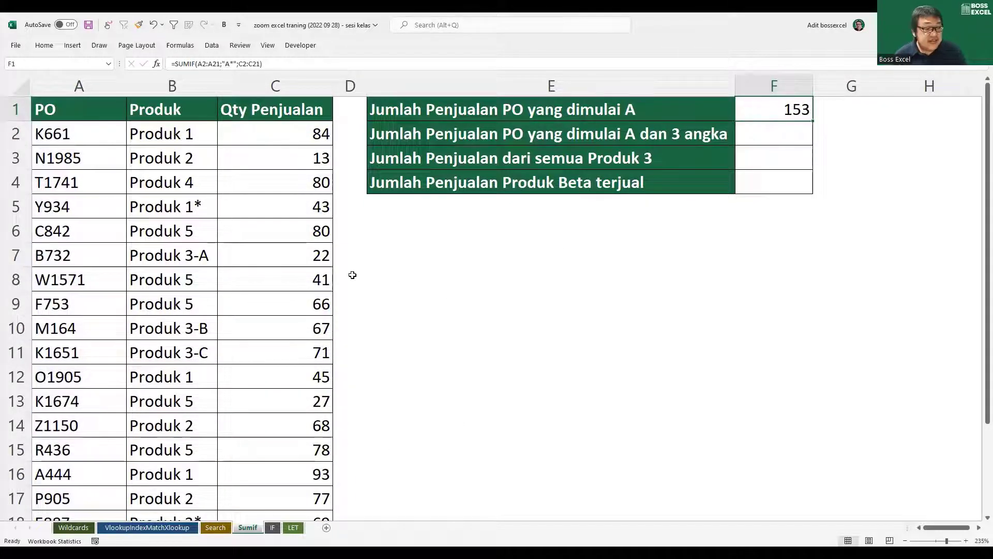
In red ink, cross out T1741 and Y934, mark A444 and A1091, and circle 93 and 60
scroll(297, 270, "down", 1, "ctrl")
scroll(298, 271, "down", 1, "ctrl")
scroll(289, 215, "down", 1, "ctrl")
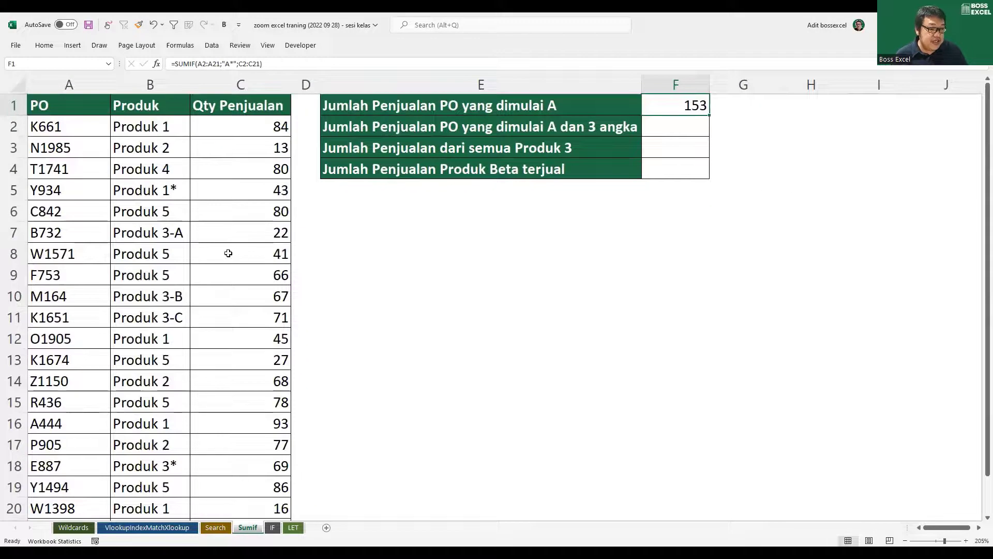
scroll(228, 251, "down", 1)
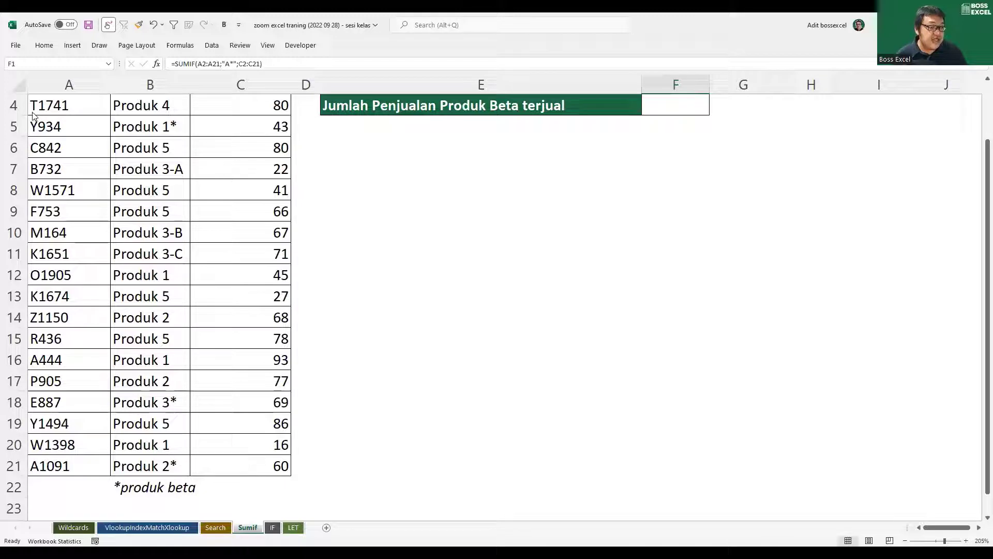
mouse_move(67, 114)
left_mouse_down()
mouse_move(85, 101)
mouse_move(83, 122)
left_mouse_up()
mouse_move(76, 141)
left_mouse_down()
mouse_move(86, 260)
mouse_move(77, 342)
mouse_move(30, 350)
mouse_move(102, 346)
left_mouse_up()
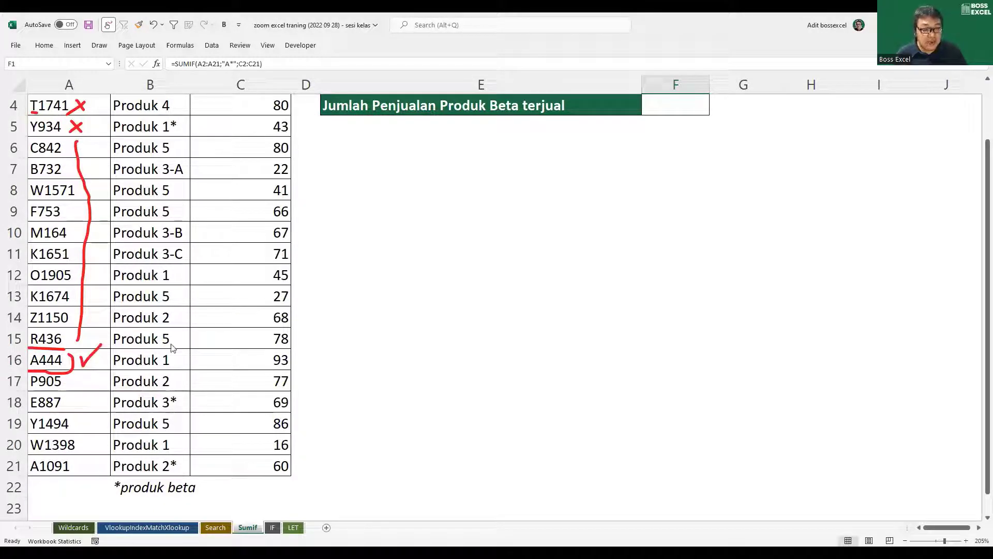
mouse_move(289, 354)
left_mouse_down()
mouse_move(261, 375)
mouse_move(290, 361)
left_mouse_up()
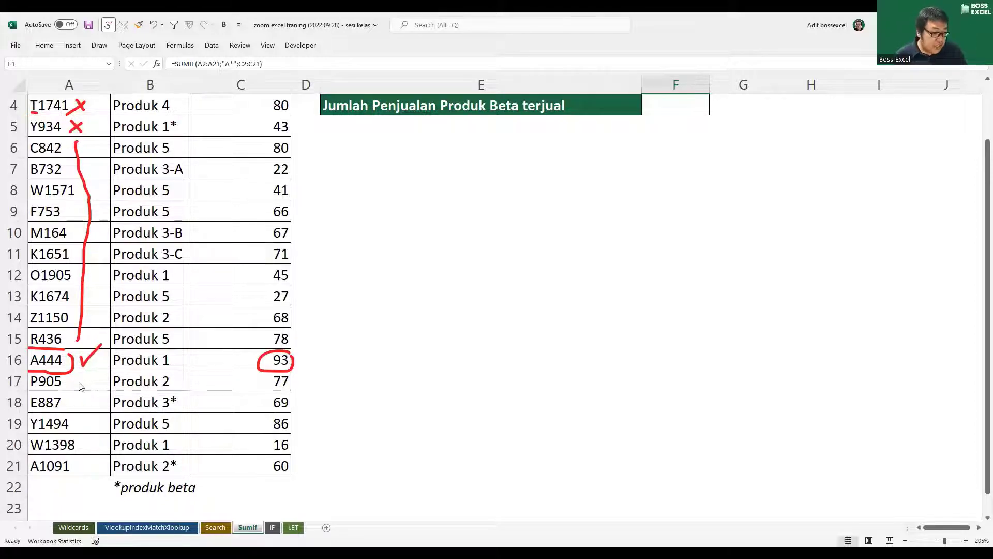
mouse_move(79, 380)
left_mouse_down()
mouse_move(84, 448)
mouse_move(97, 453)
mouse_move(46, 449)
mouse_move(32, 478)
mouse_move(75, 472)
left_mouse_up()
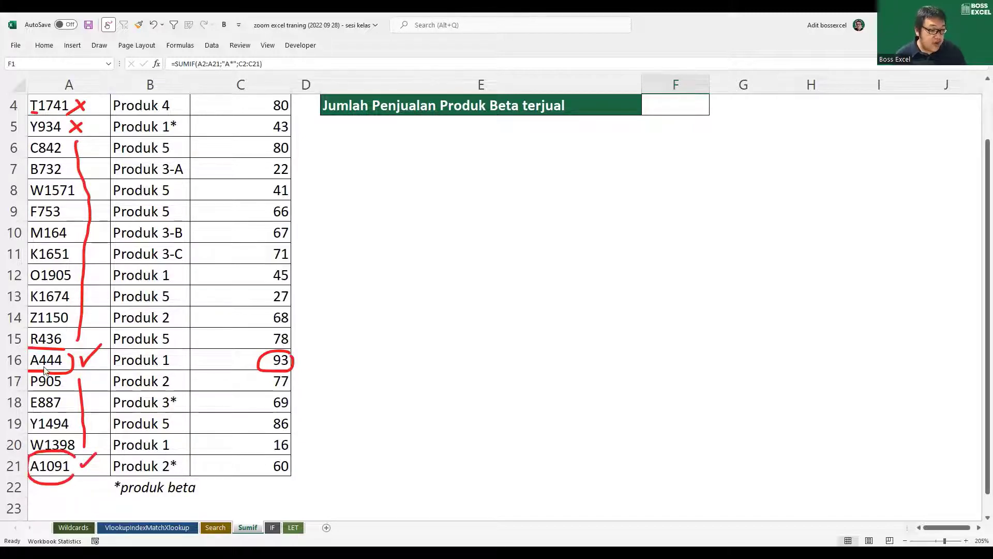
left_click_drag(43, 369, 65, 374)
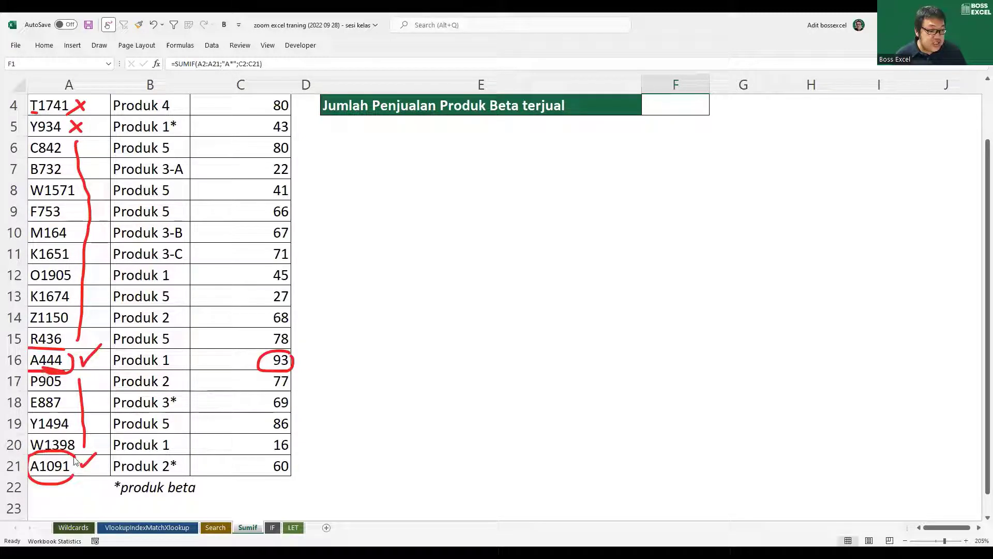
left_click_drag(47, 472, 64, 474)
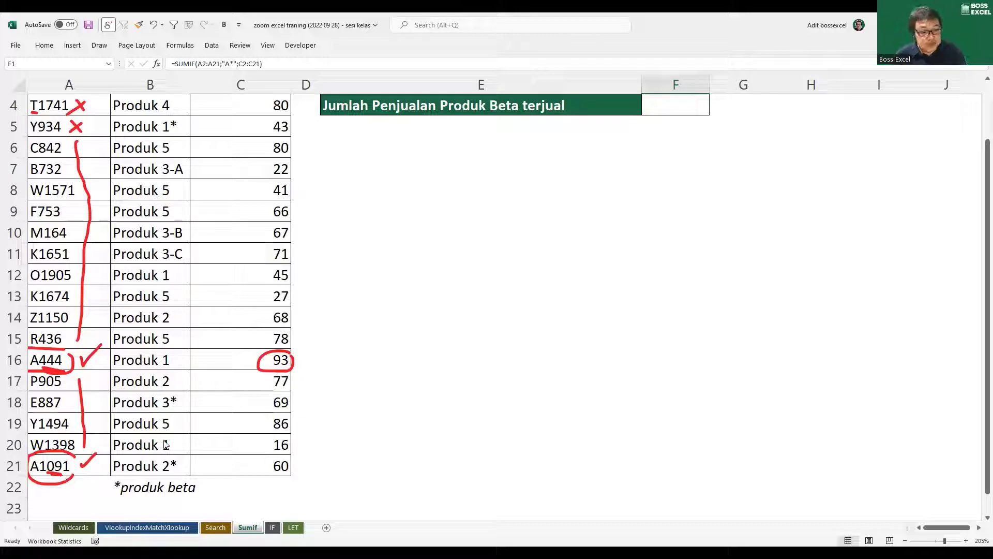
mouse_move(293, 462)
left_mouse_down()
mouse_move(261, 471)
mouse_move(296, 456)
left_mouse_up()
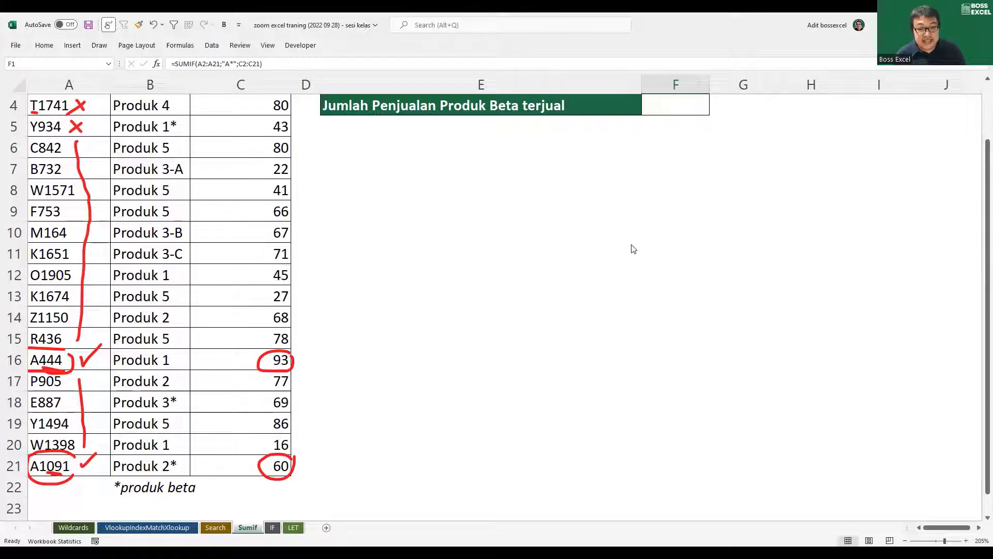
Select F2 for the second result and point out the A444 and A1091 rows
scroll(632, 245, "up", 1)
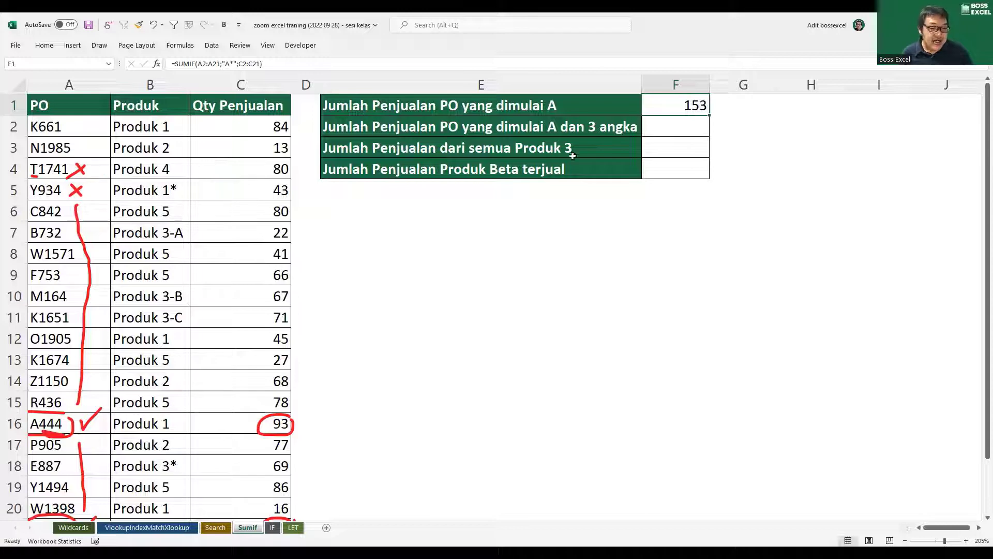
left_click(669, 129)
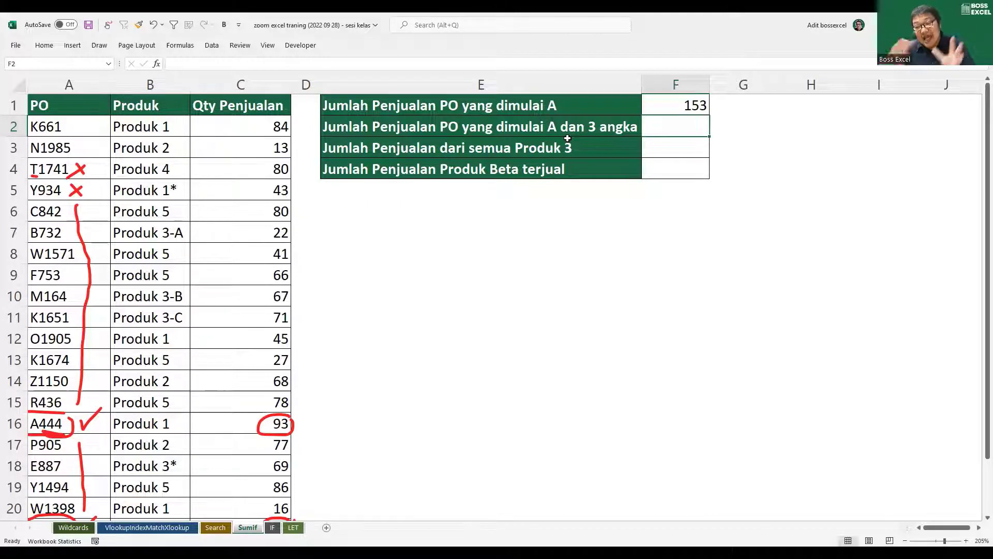
scroll(290, 280, "down", 2)
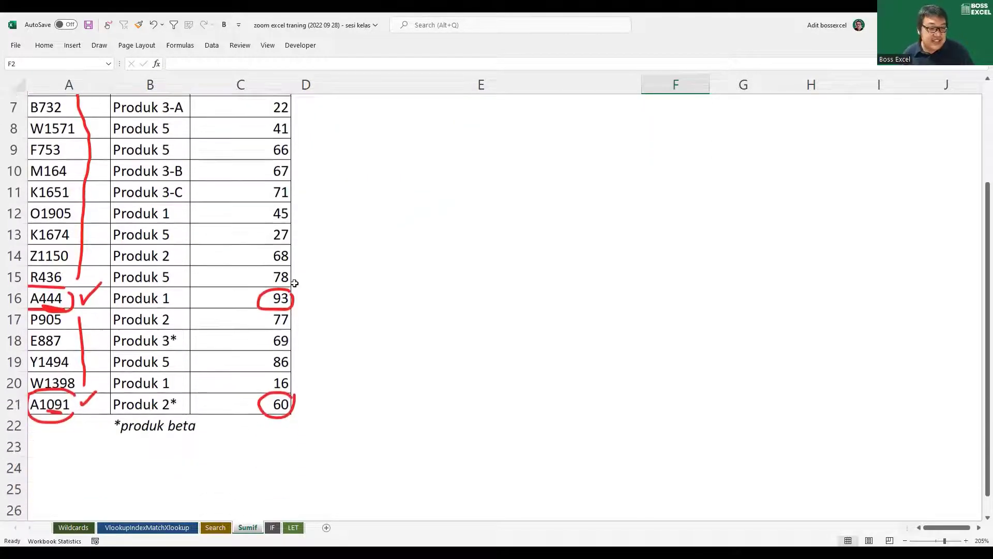
left_click(101, 303)
left_click(101, 402)
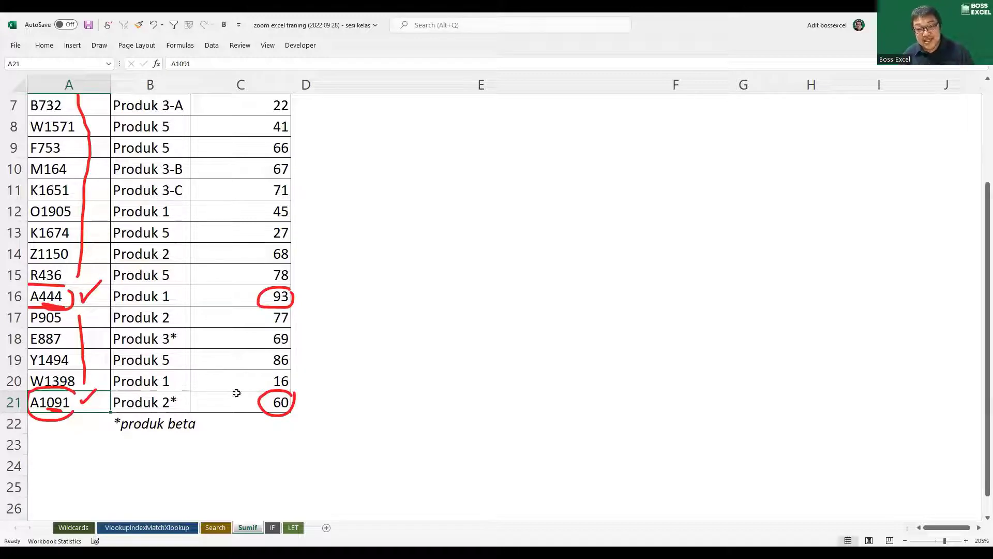
scroll(399, 341, "up", 2)
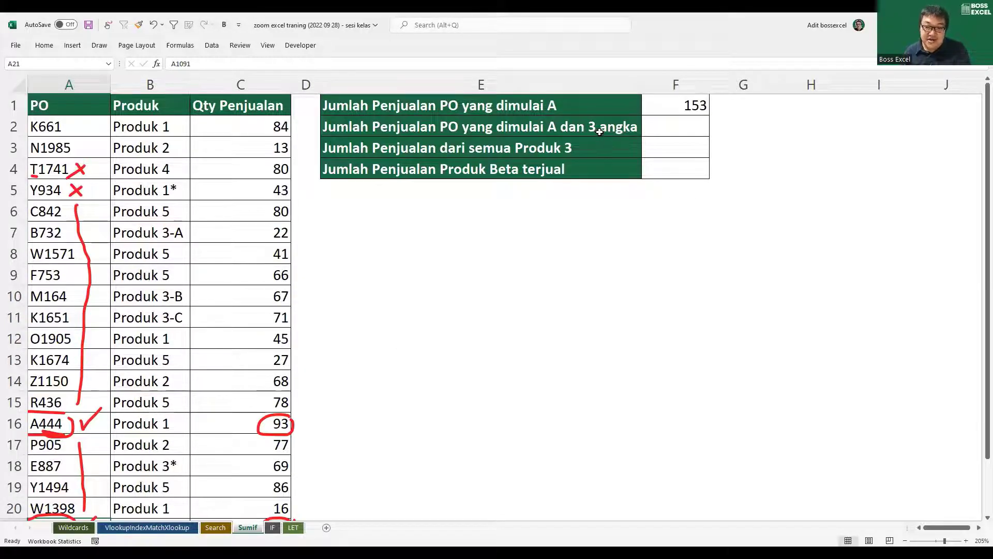
Enter =SUMIF(A:A;"A???";C:C) in F2, summing column C for A-plus-three-character POs
left_click(673, 130)
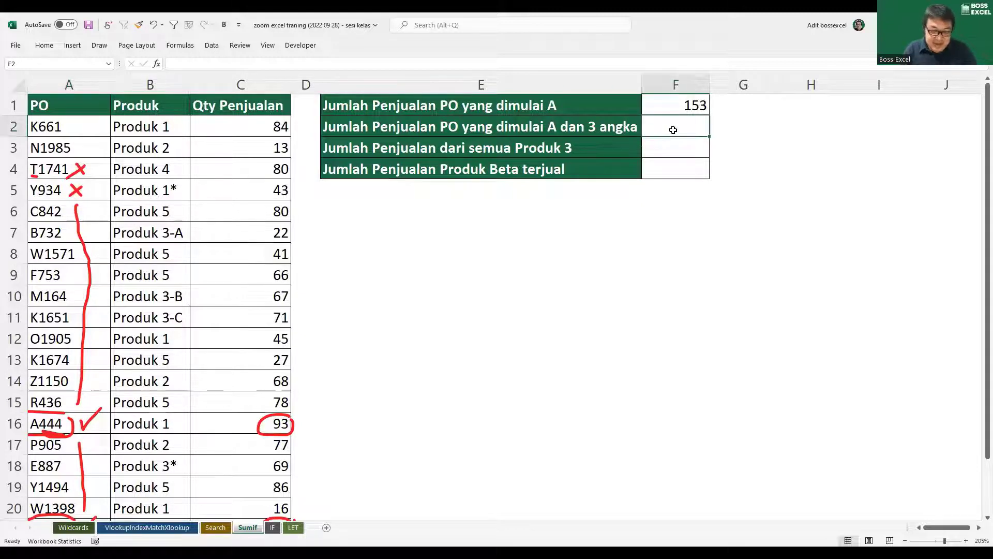
type("=SUMIF(")
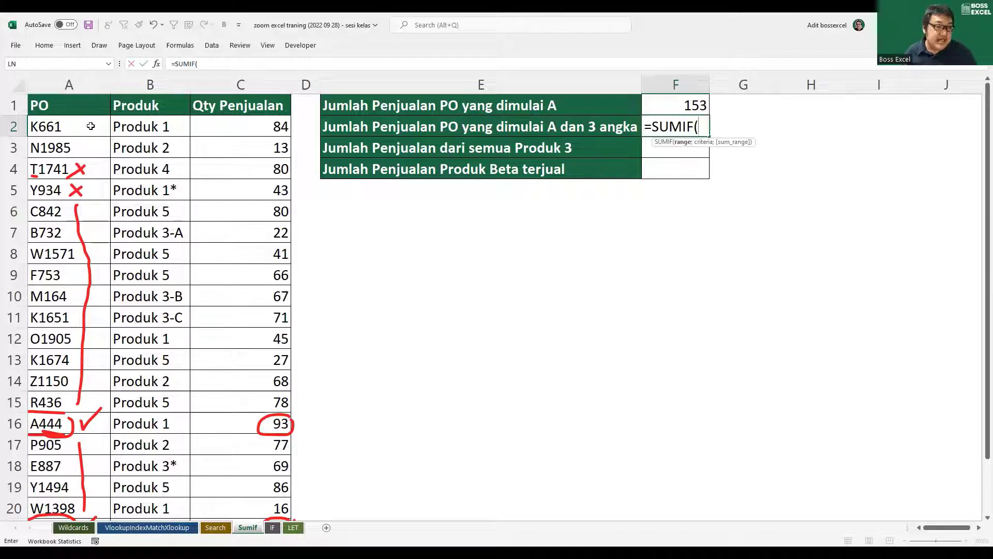
left_click(85, 89)
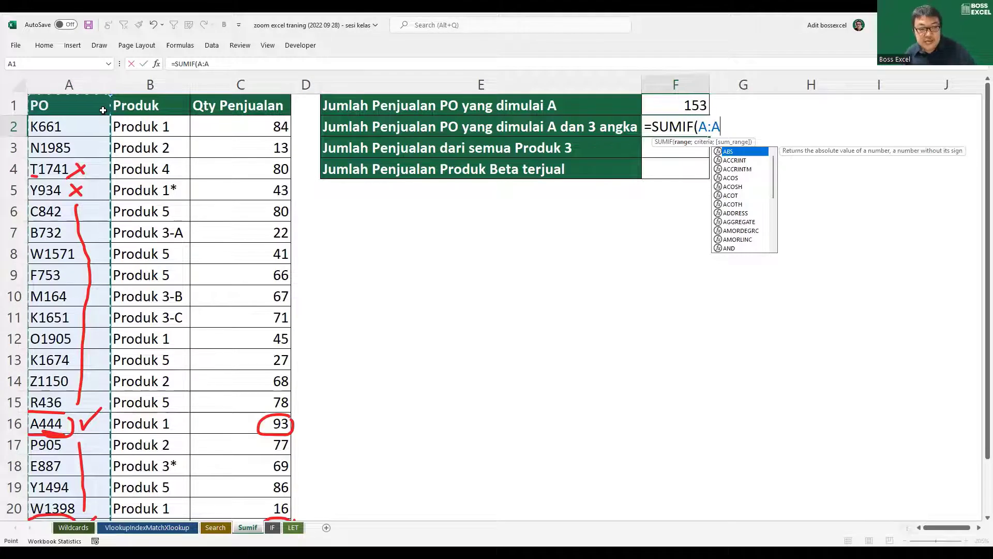
type(";")
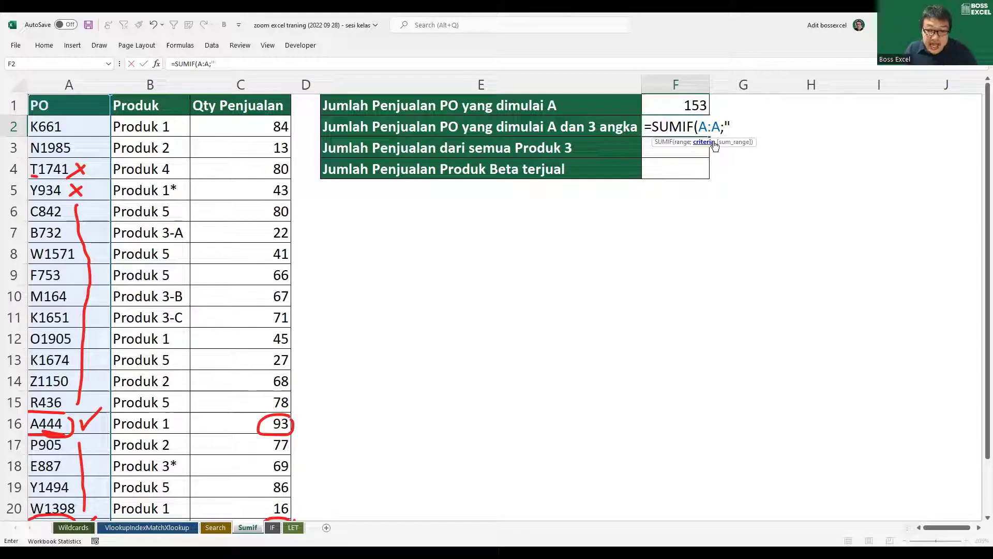
type("A")
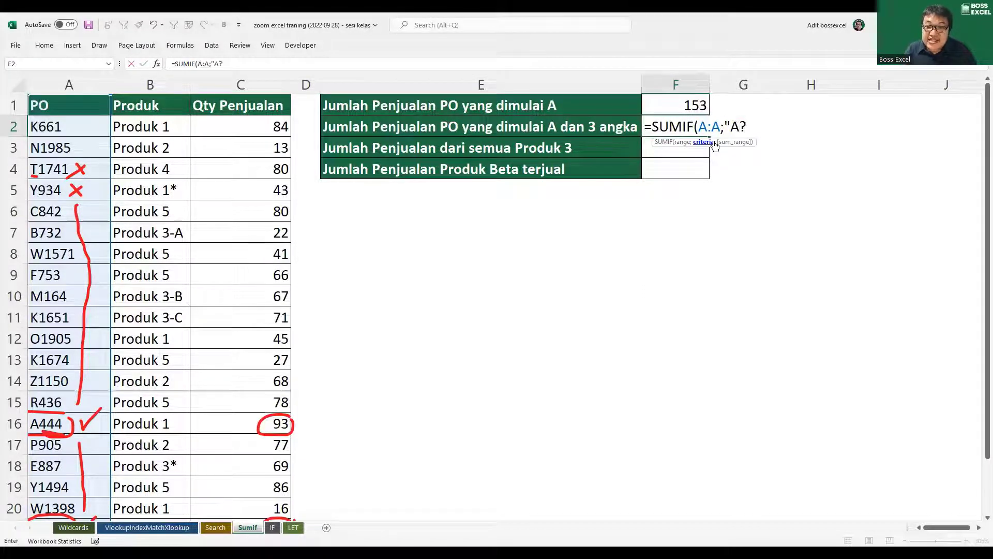
type("?")
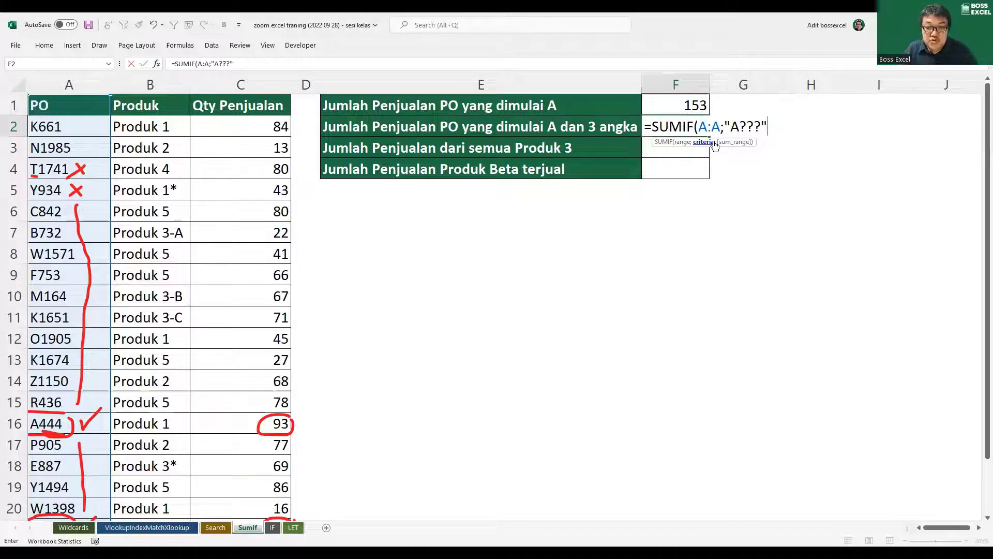
type(";")
left_click(266, 79)
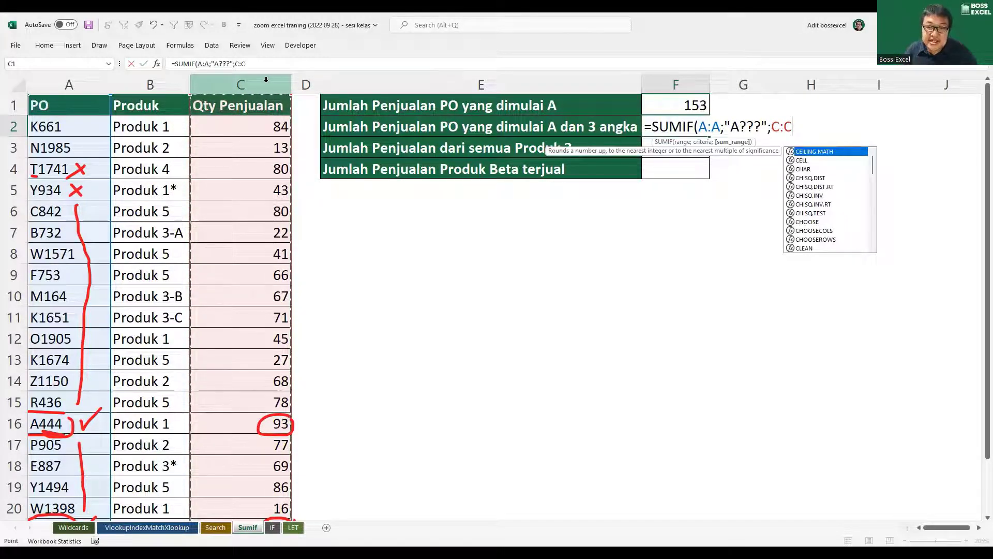
key("Return")
key("Up")
Review the "A???" criterion in F2's formula and confirm it, leaving 93
scroll(289, 312, "down", 3)
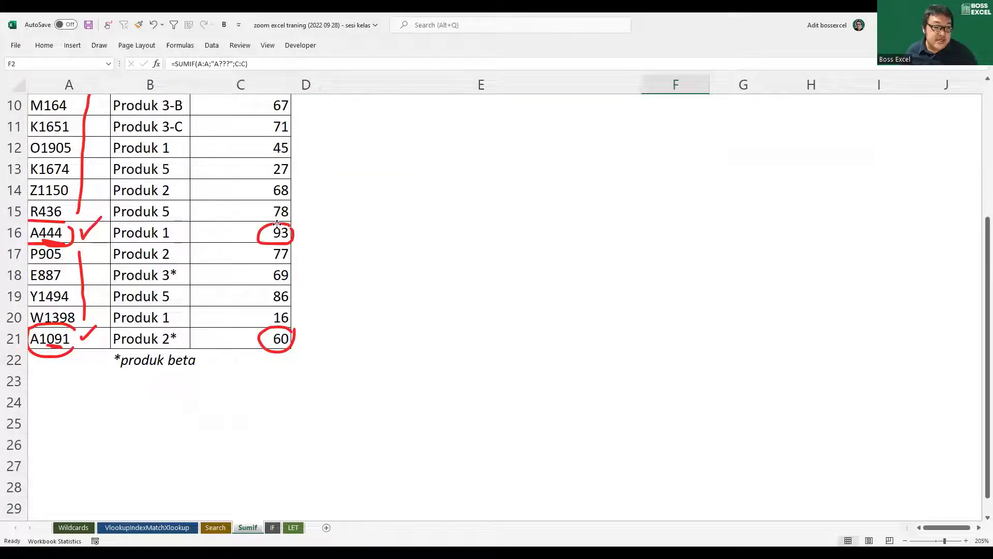
left_click(278, 224)
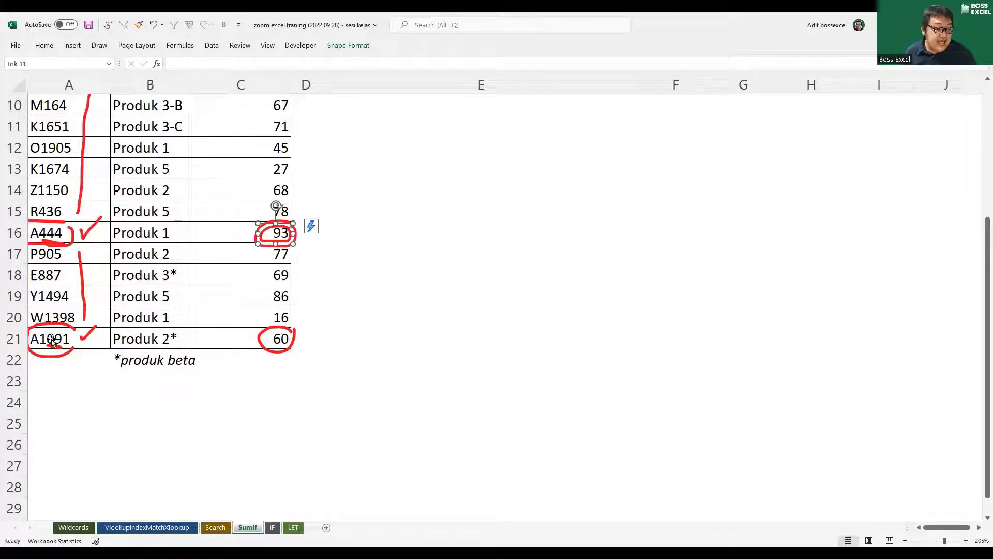
scroll(339, 339, "up", 3)
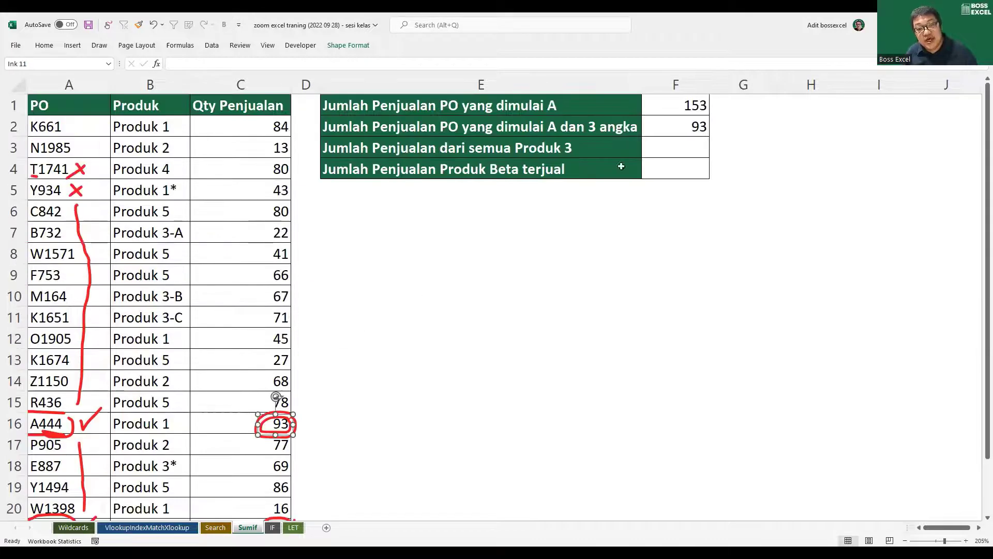
left_click(677, 117)
double_click(677, 117)
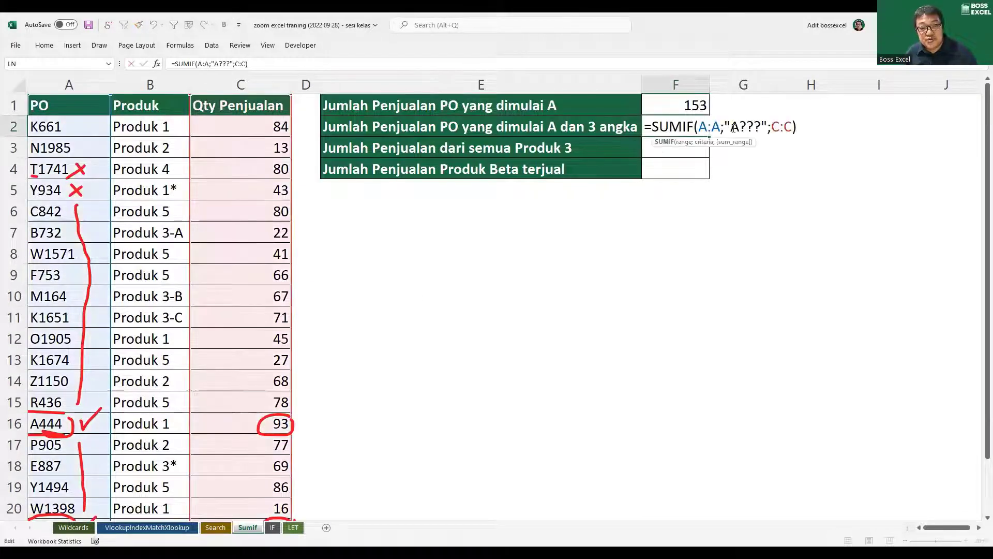
left_click_drag(731, 126, 759, 124)
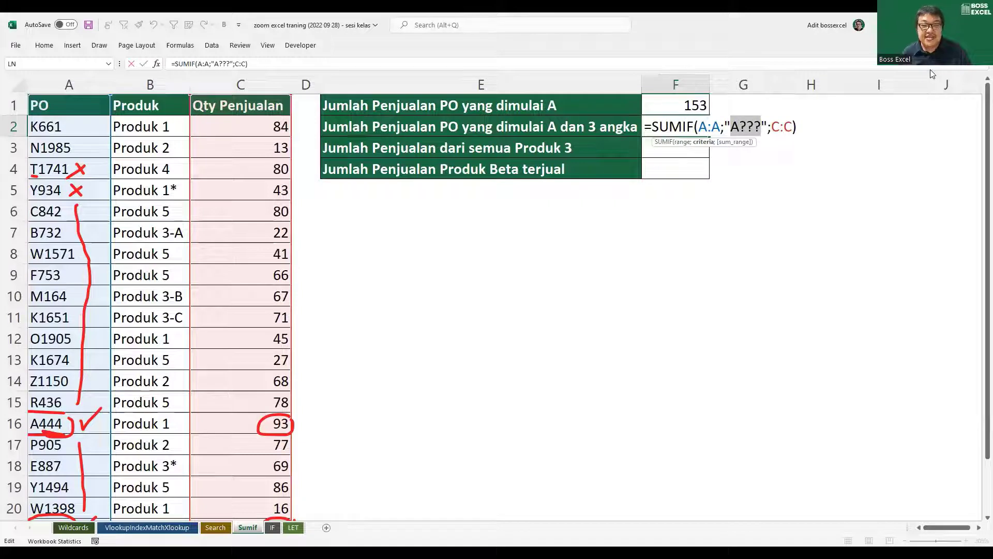
key("ctrl+Return")
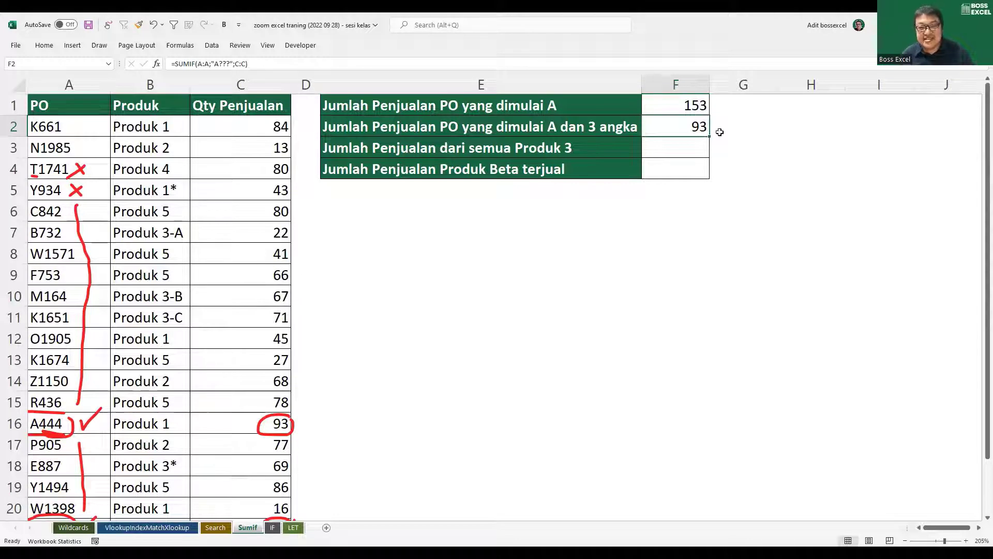
left_click(691, 152)
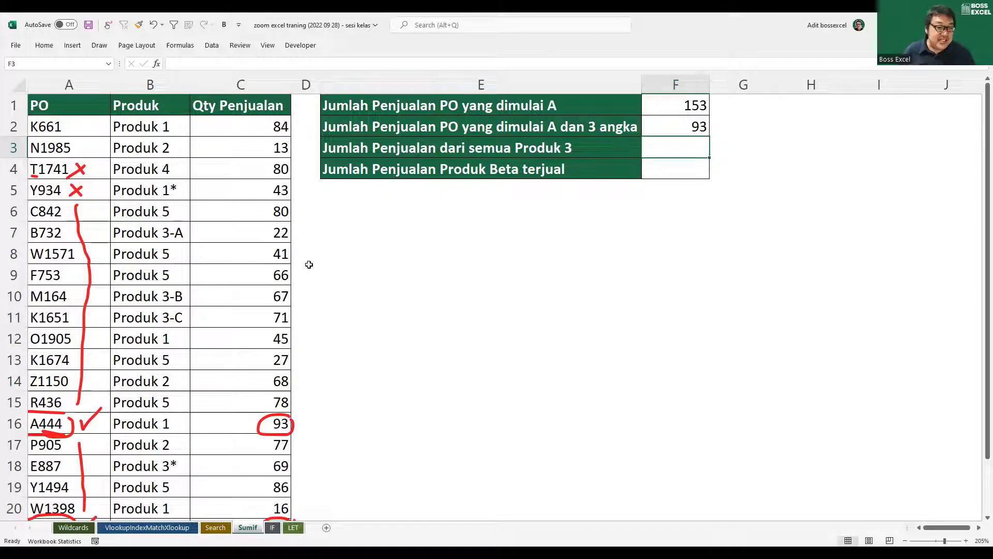
Point out Produk 3-A, 3-B and 3-C as the items F3 must total
left_click(182, 235)
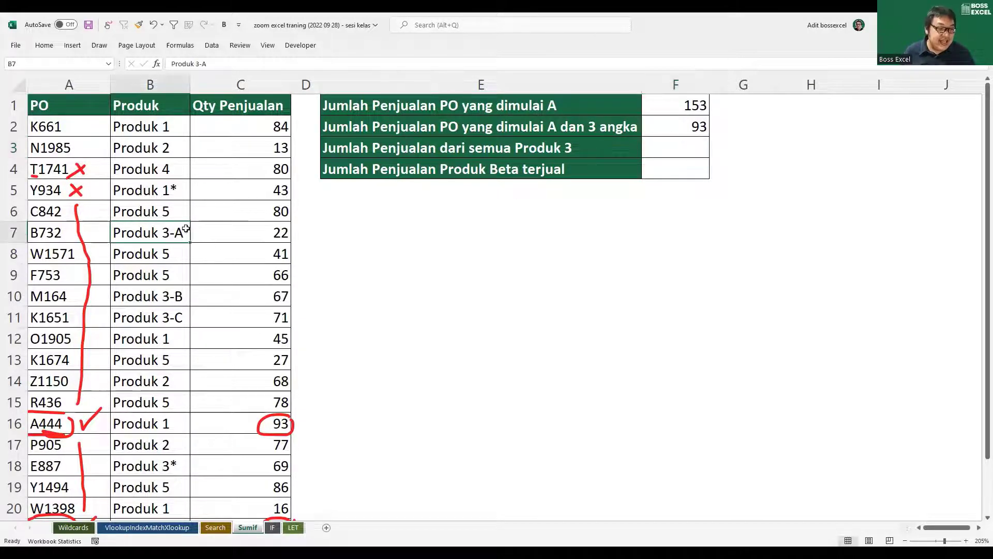
left_click(179, 298)
left_click(185, 316)
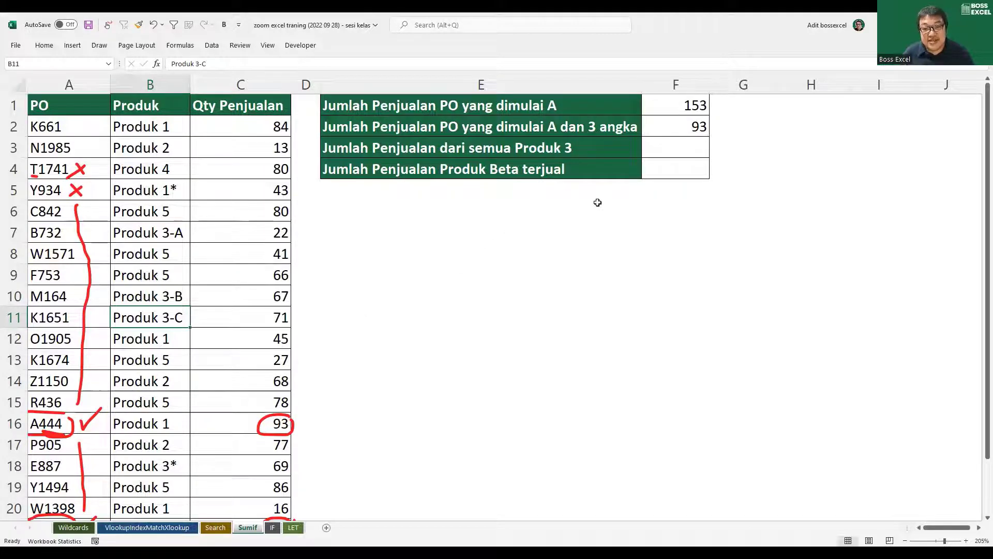
left_click(655, 149)
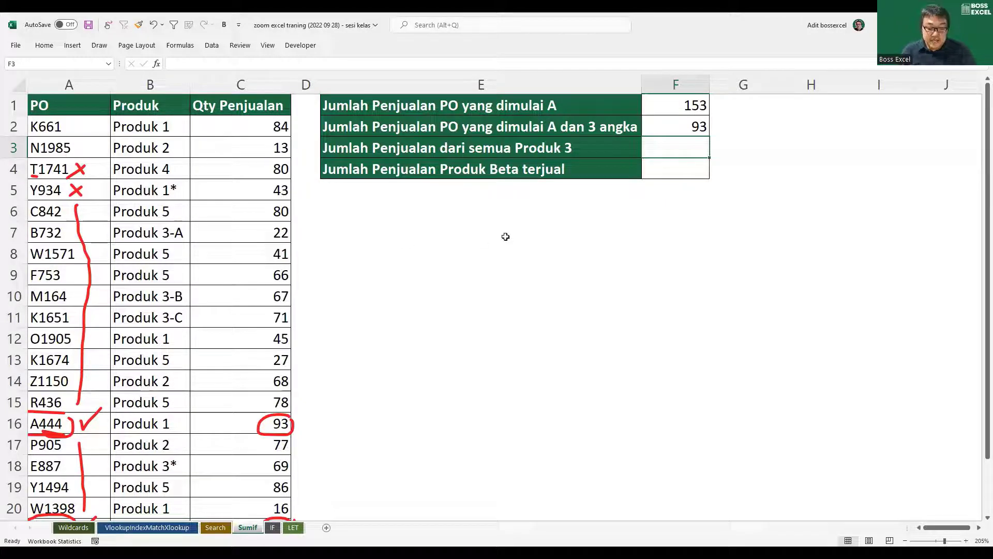
Enter =SUMIF(B:B;"*3-*";C:C) in F3, totalling all Produk 3 sales as 160
type("=sumif")
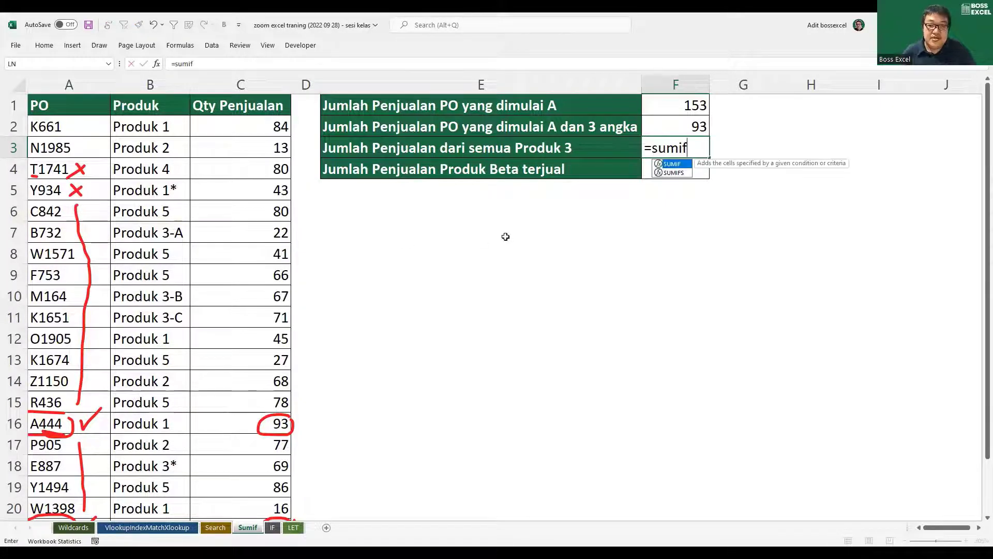
key("Tab")
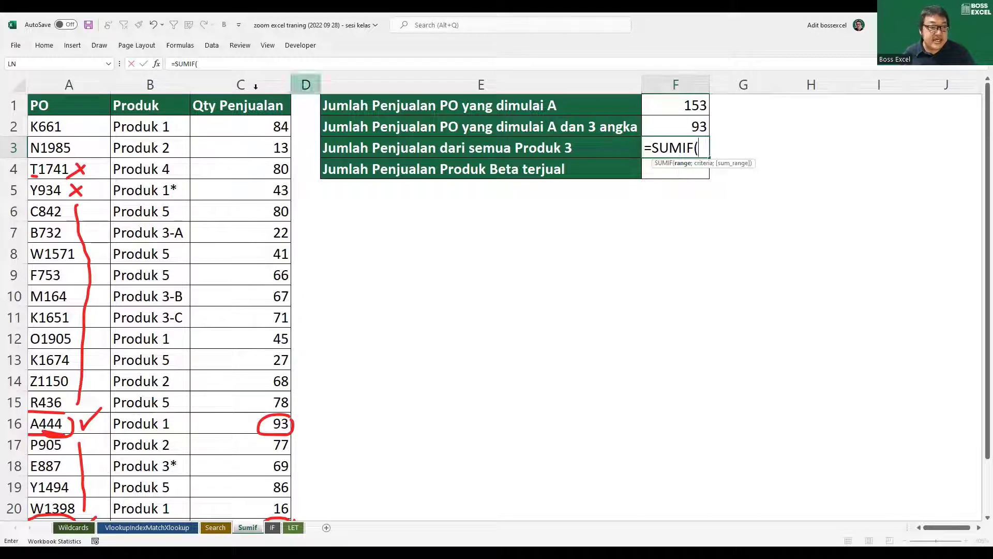
left_click(173, 87)
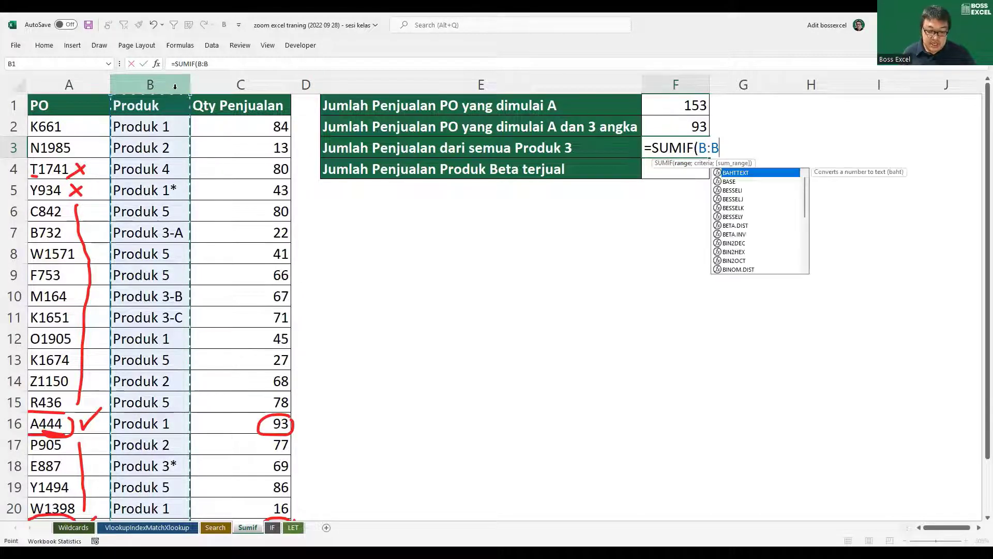
type(";")
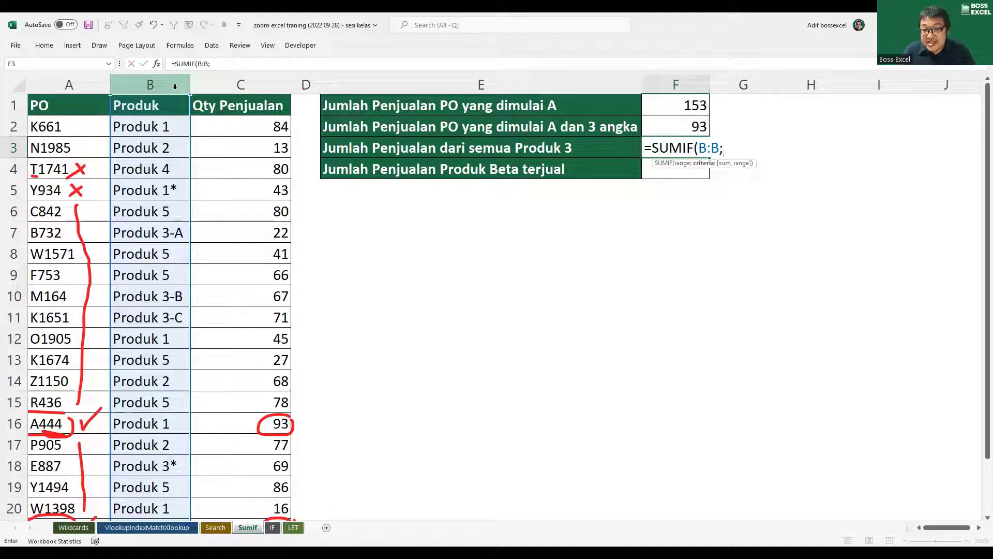
type("\"")
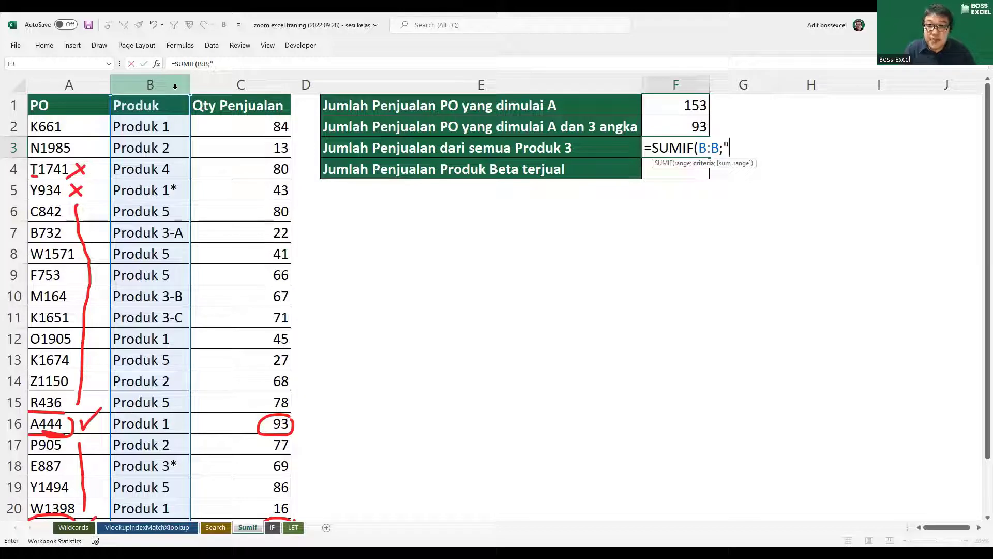
type("*")
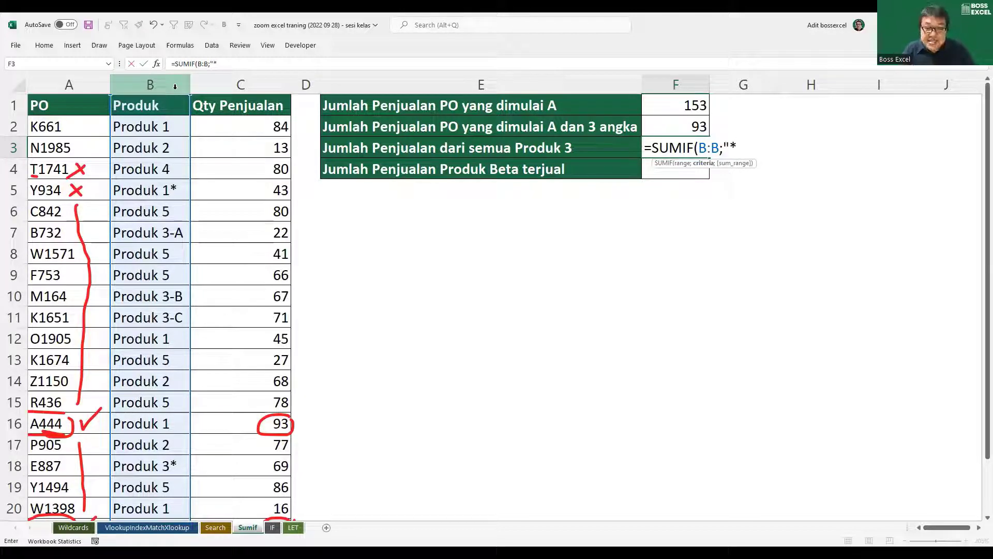
type("3-*\"")
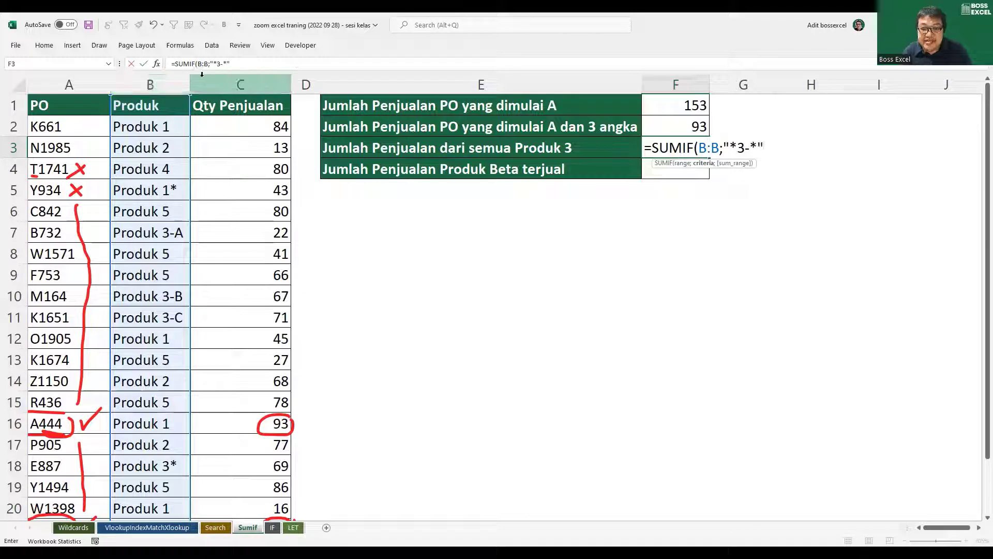
left_click_drag(745, 149, 738, 149)
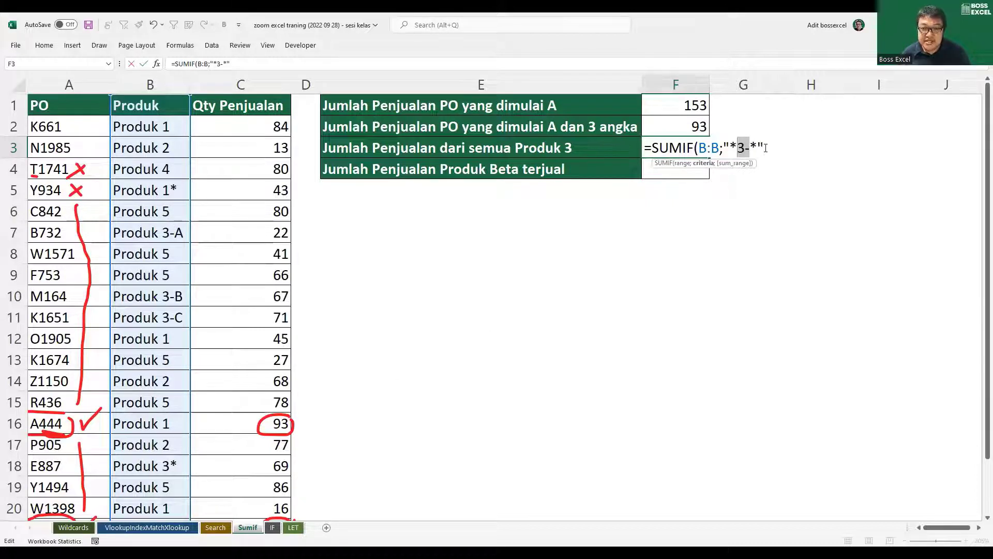
left_click(771, 149)
type(";")
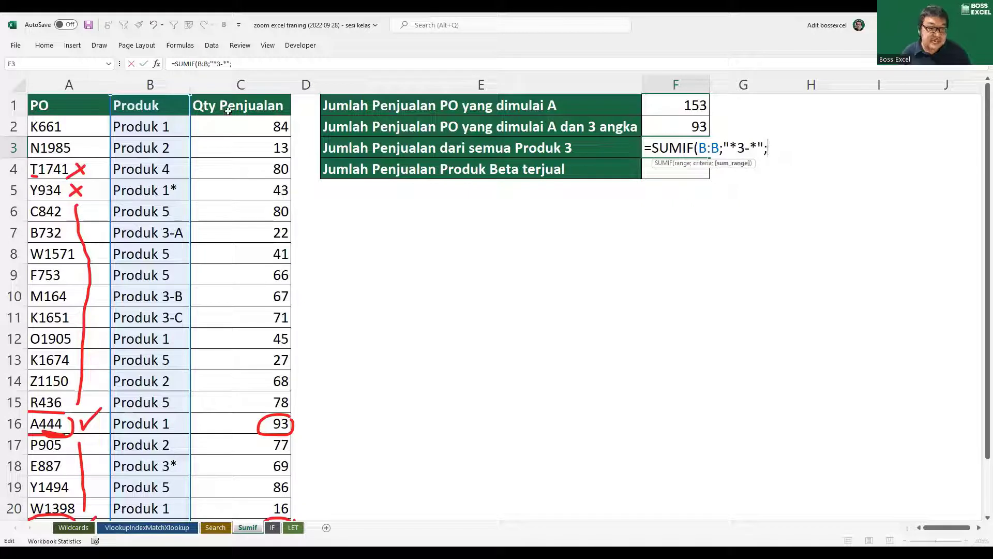
type("C:C")
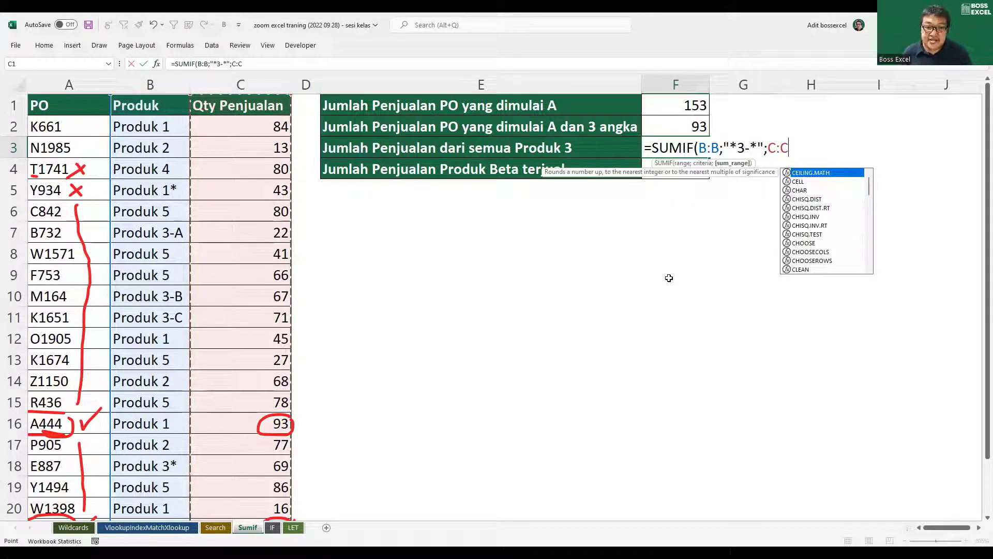
key("Return")
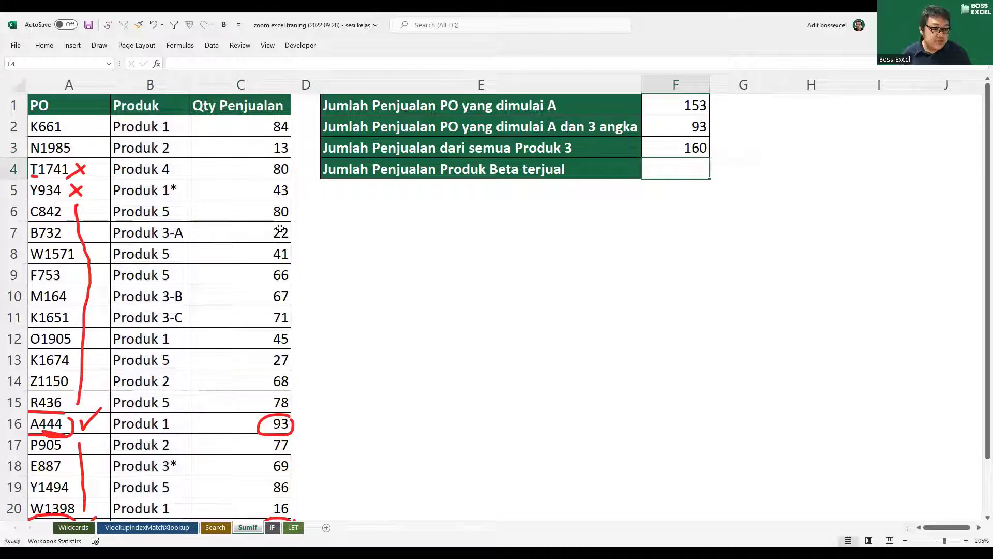
Select C7, C10 and C11 to confirm their sales 22, 67 and 71 total 160
left_click(288, 239)
left_click(287, 293, "ctrl")
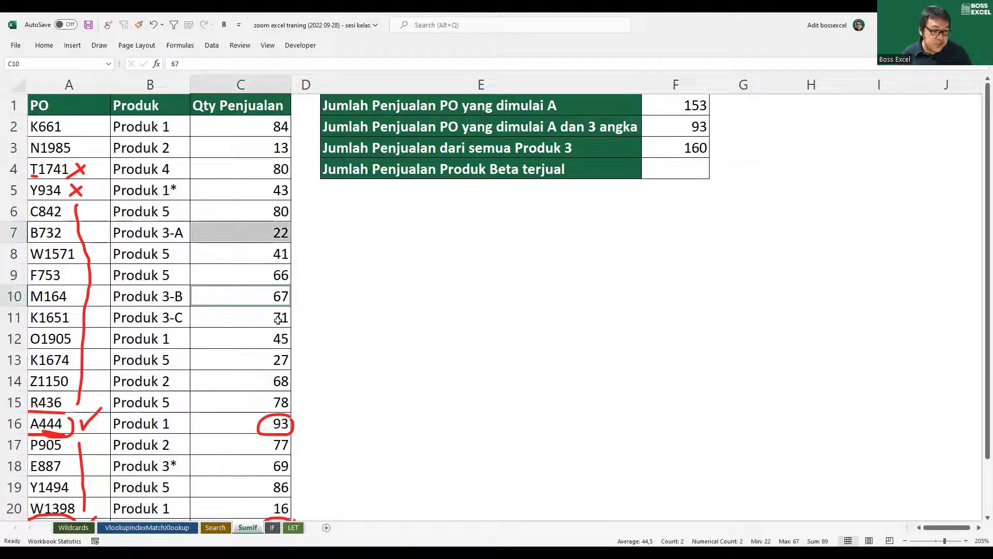
left_click(279, 318, "ctrl")
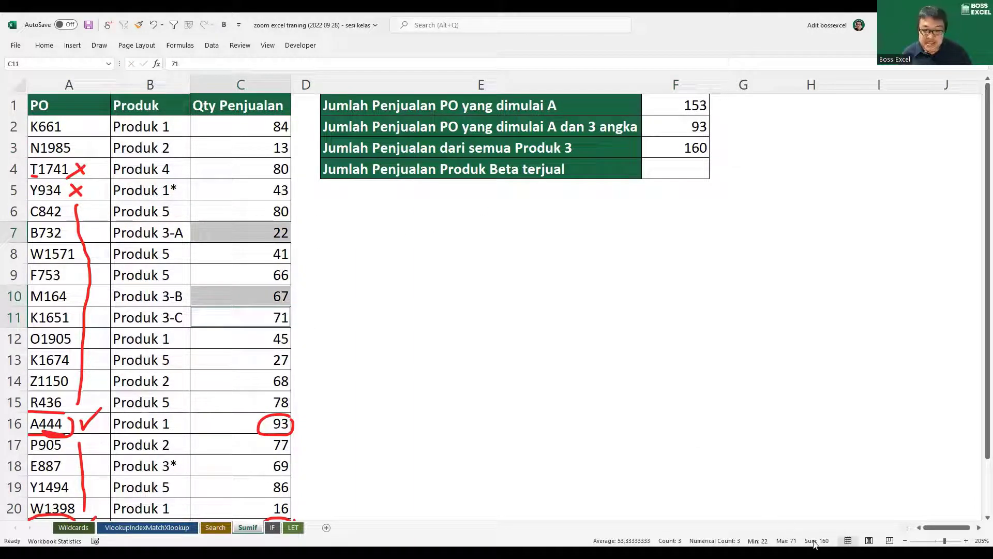
left_click(367, 274)
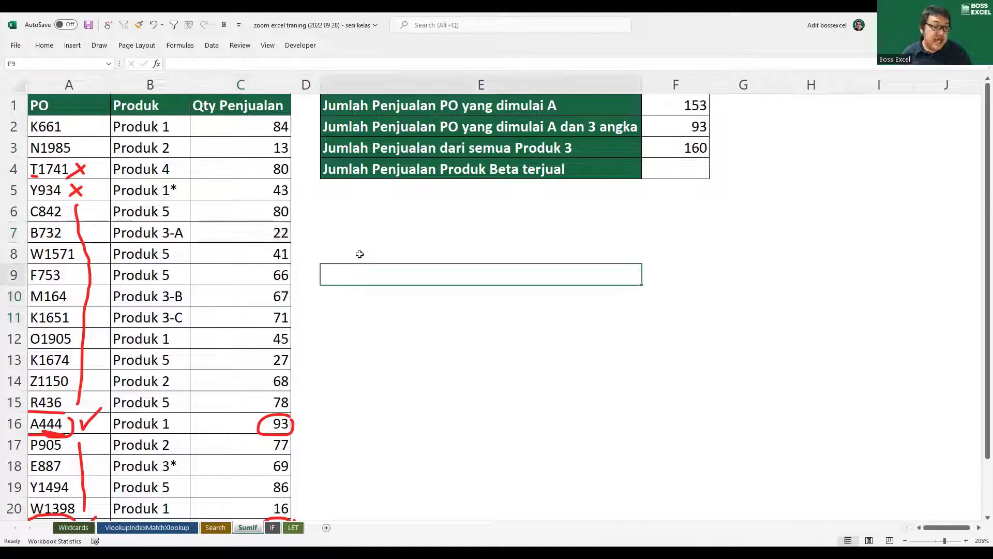
With a dark blue pen, cross out Produk 1 and 2 and mark up Produk 3-A
left_click(100, 45)
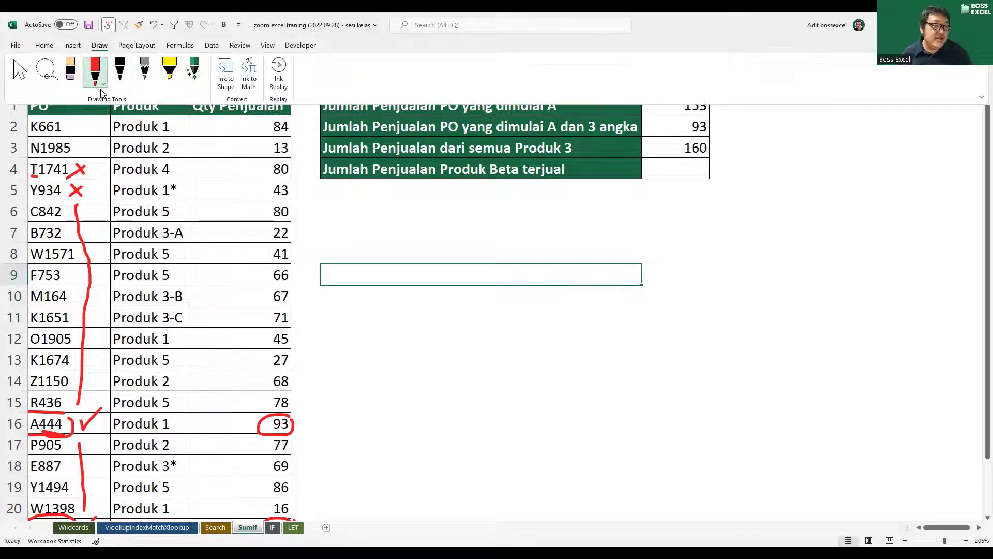
left_click(104, 85)
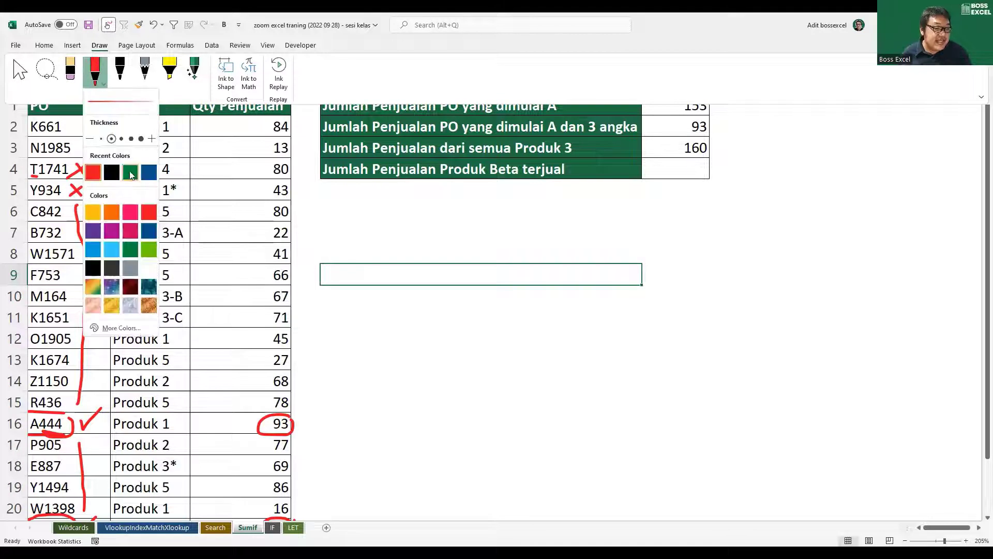
left_click(148, 172)
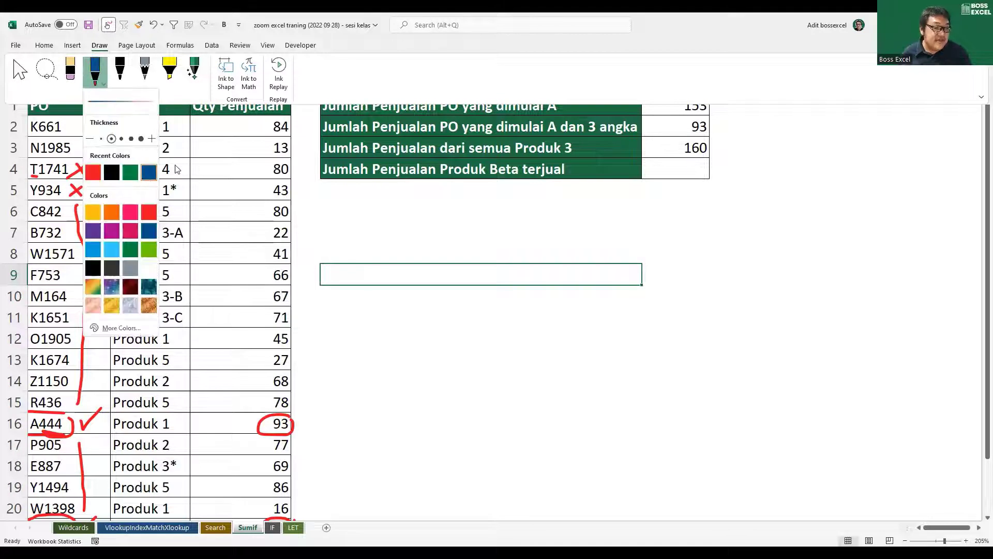
left_click(163, 137)
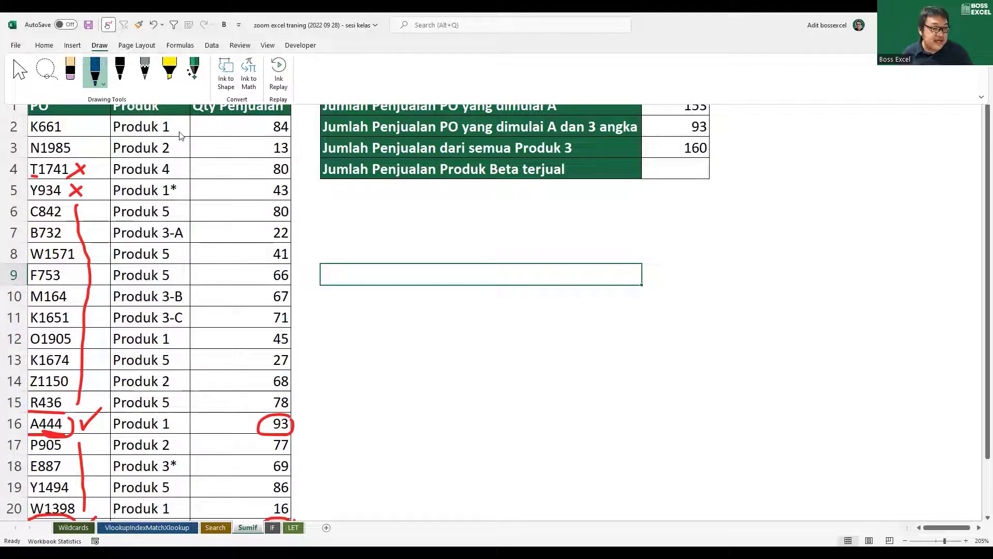
left_click_drag(173, 126, 182, 134)
mouse_move(168, 138)
left_mouse_down()
mouse_move(184, 126)
mouse_move(184, 154)
left_mouse_up()
mouse_move(174, 156)
left_mouse_down()
mouse_move(185, 144)
mouse_move(182, 212)
mouse_move(164, 232)
mouse_move(177, 238)
left_mouse_up()
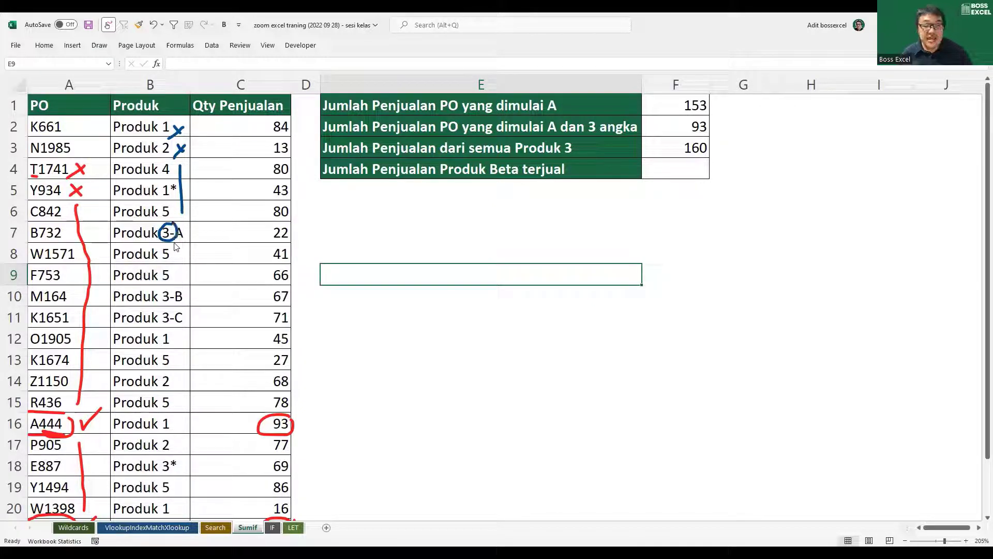
mouse_move(115, 242)
left_mouse_down()
mouse_move(158, 241)
mouse_move(122, 231)
left_mouse_up()
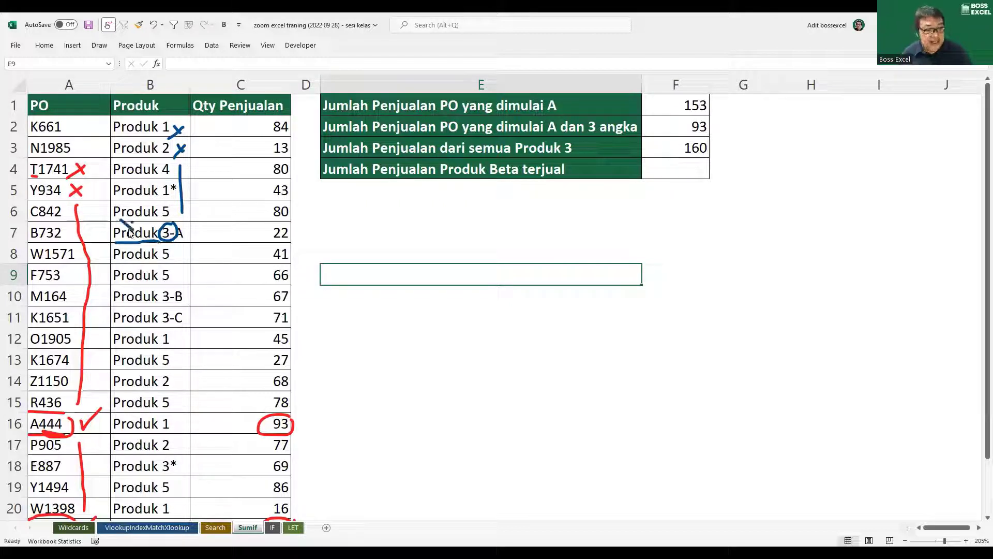
left_click_drag(180, 242, 192, 225)
left_click_drag(191, 218, 186, 226)
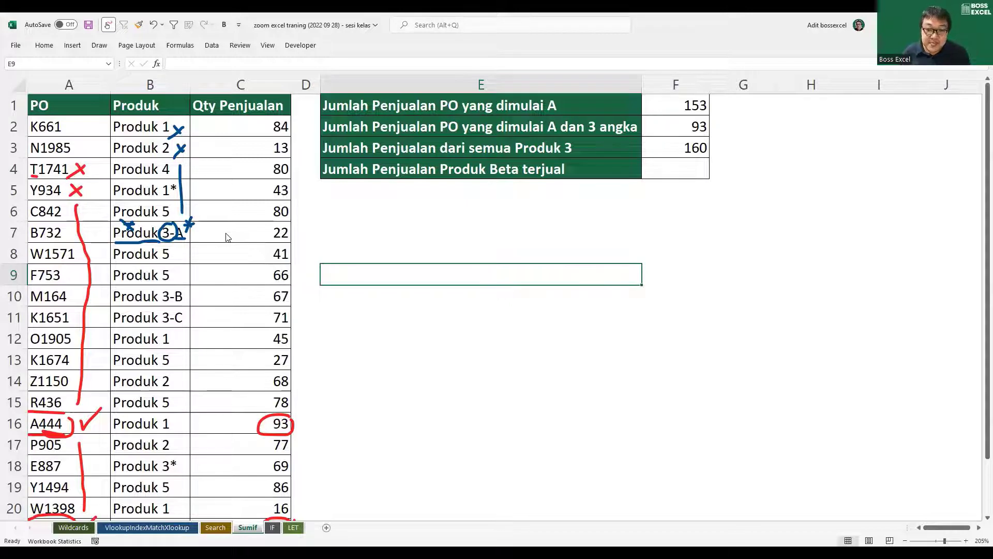
Circle Produk 3-B and 3-C and tick sales 22, 67 and 71 in blue ink
mouse_move(175, 288)
left_mouse_down()
mouse_move(159, 296)
mouse_move(176, 309)
mouse_move(170, 285)
mouse_move(179, 332)
left_mouse_up()
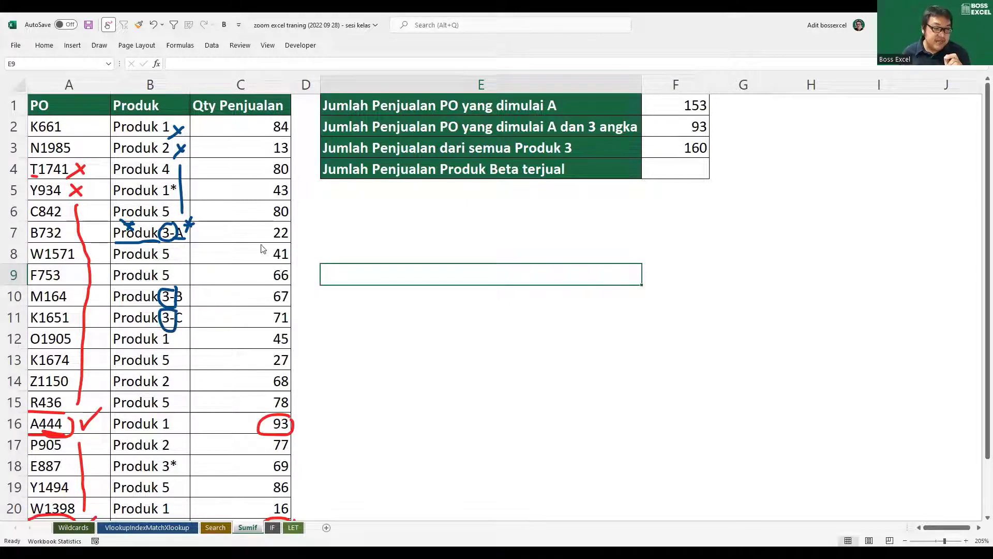
left_click_drag(261, 232, 277, 222)
left_click_drag(256, 298, 282, 278)
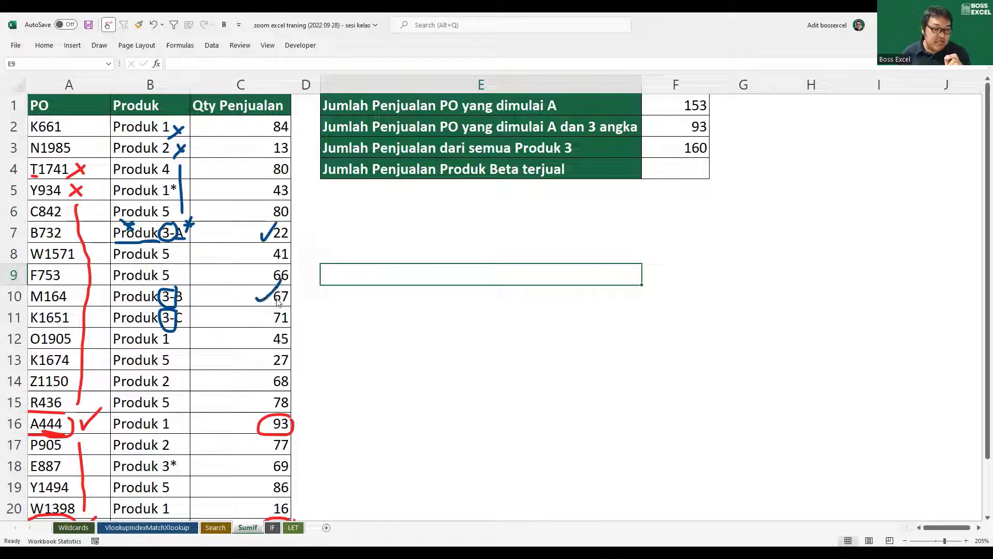
left_click_drag(262, 325, 280, 312)
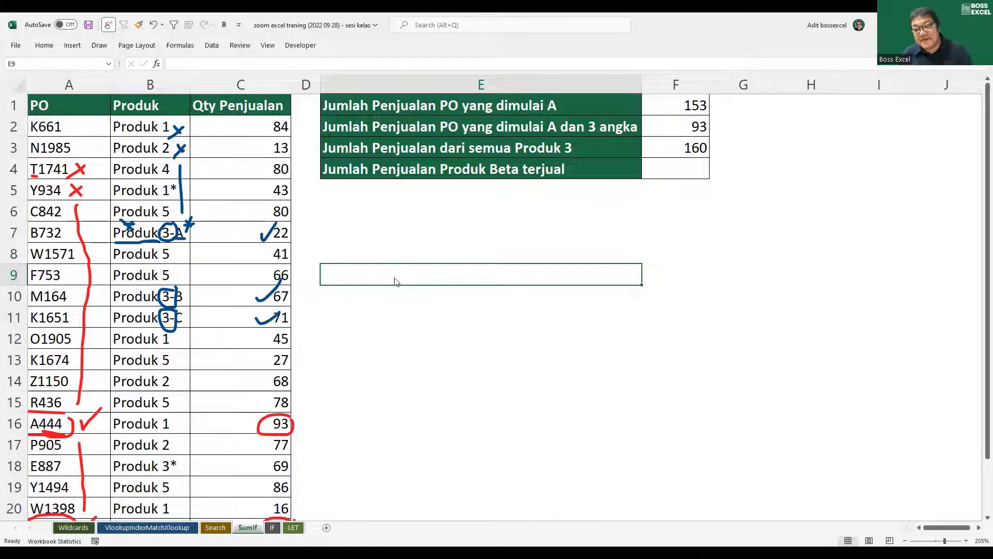
key("Escape")
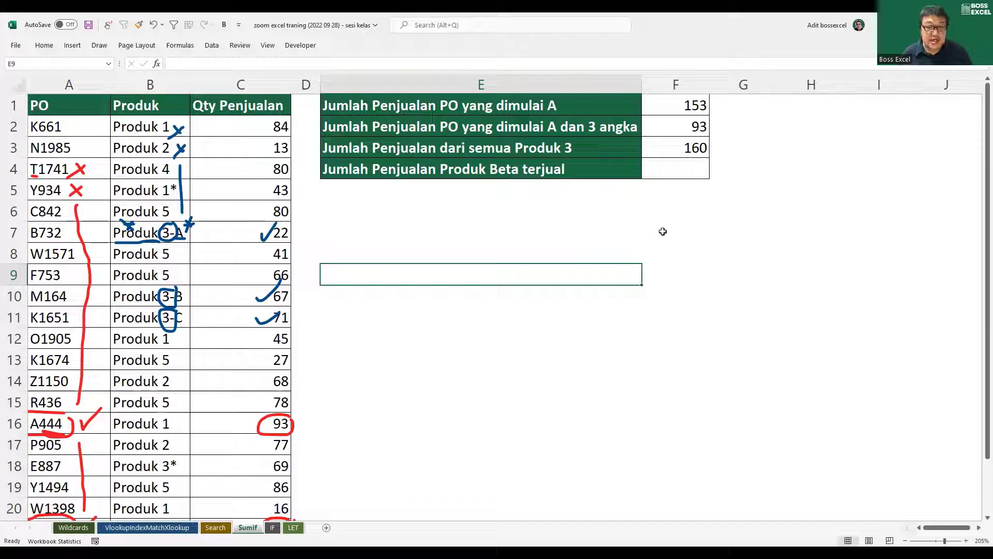
scroll(663, 227, "up", 2, "ctrl")
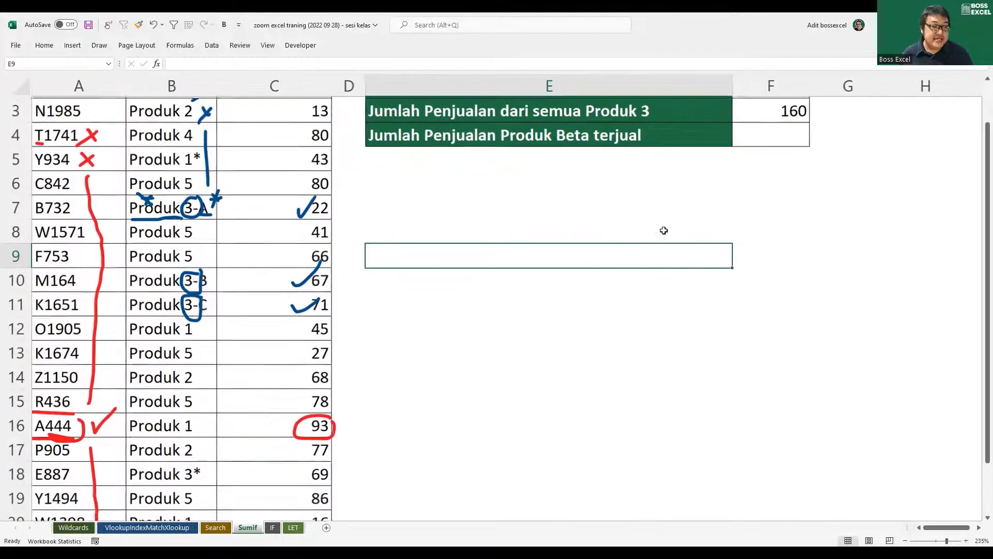
scroll(664, 229, "up", 1)
left_click(633, 191)
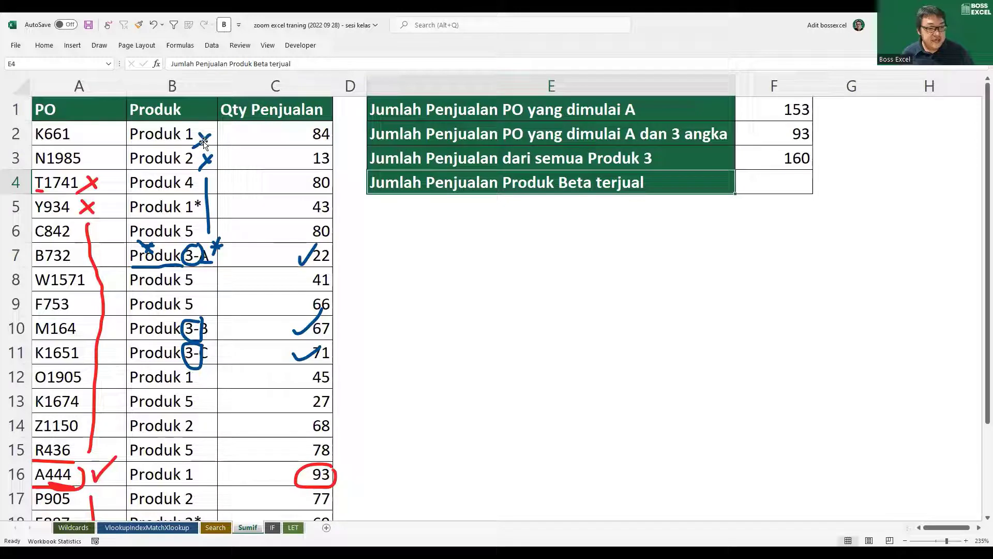
left_click_drag(203, 144, 206, 258)
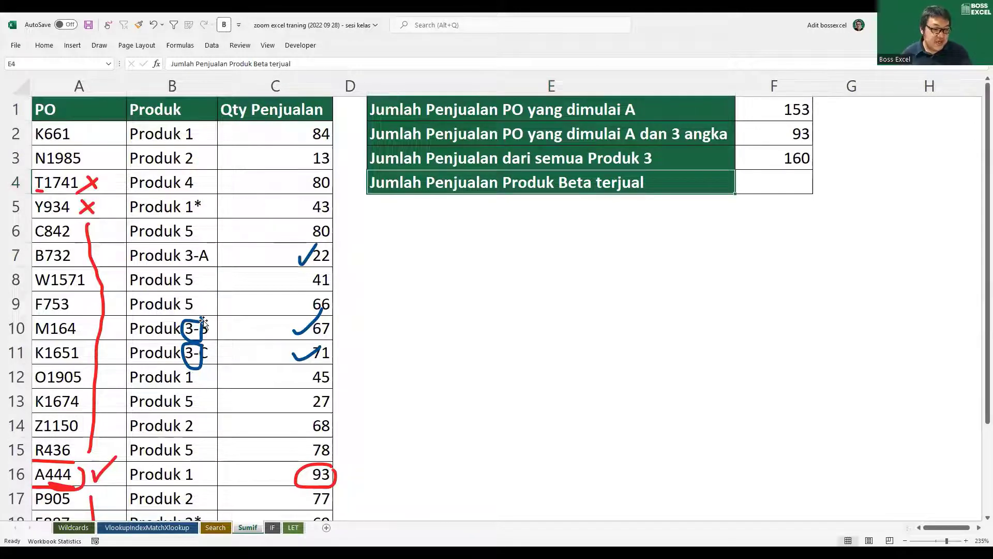
mouse_move(203, 323)
left_mouse_down()
mouse_move(296, 265)
mouse_move(308, 357)
left_mouse_up()
key("Escape")
left_click(199, 204)
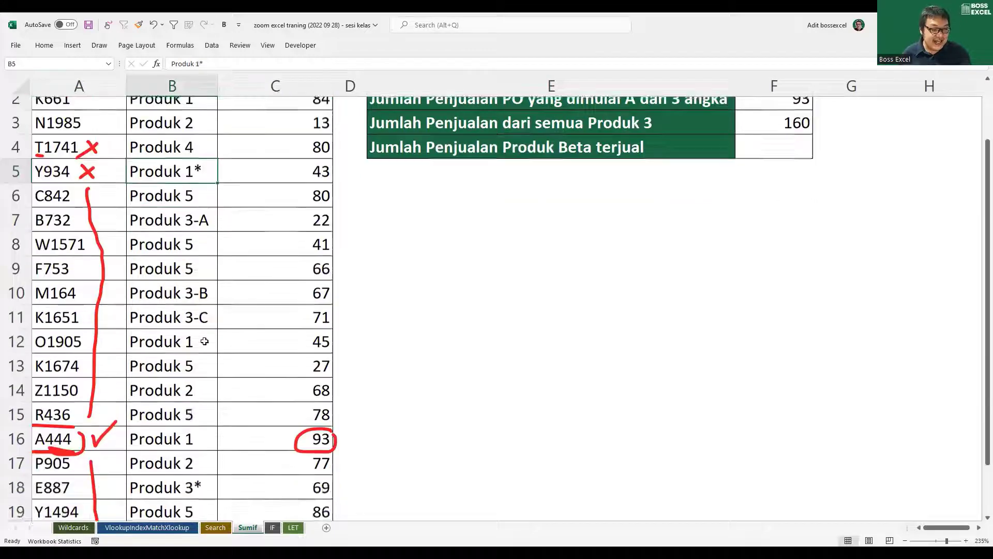
scroll(205, 360, "down", 4)
left_click(198, 231)
left_click(200, 300)
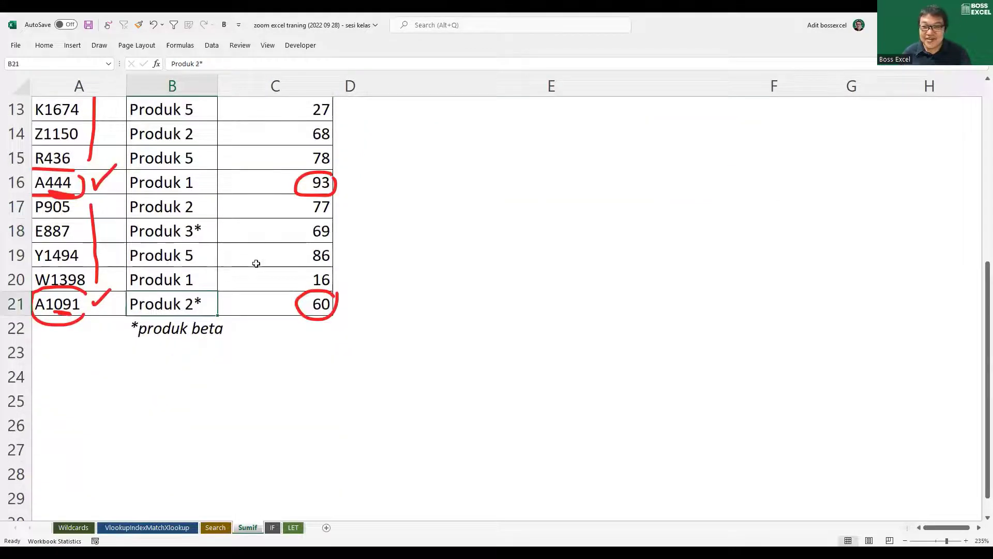
scroll(256, 260, "up", 3)
scroll(260, 259, "up", 1)
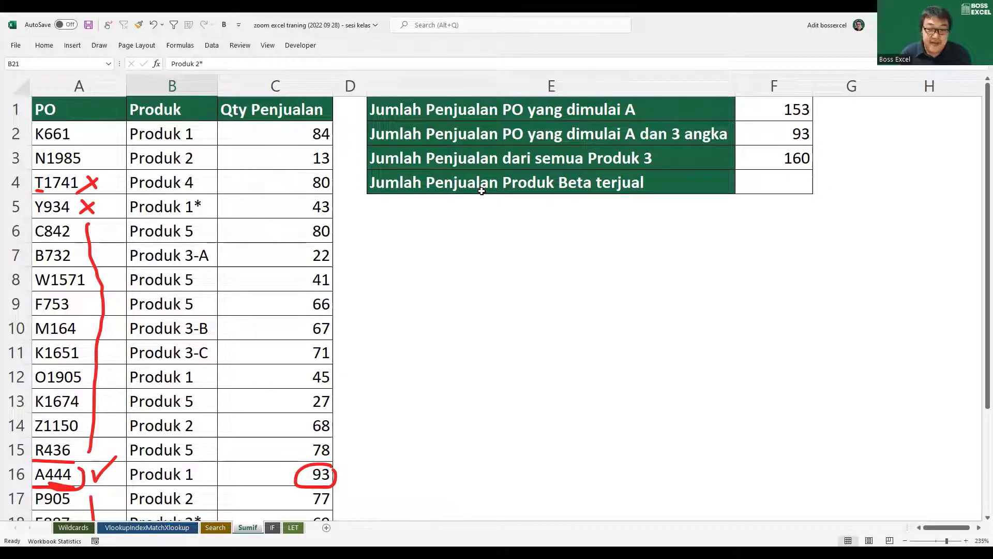
Start F4's SUMIF on column B with the "*~*" criterion for names ending in an asterisk
left_click(785, 181)
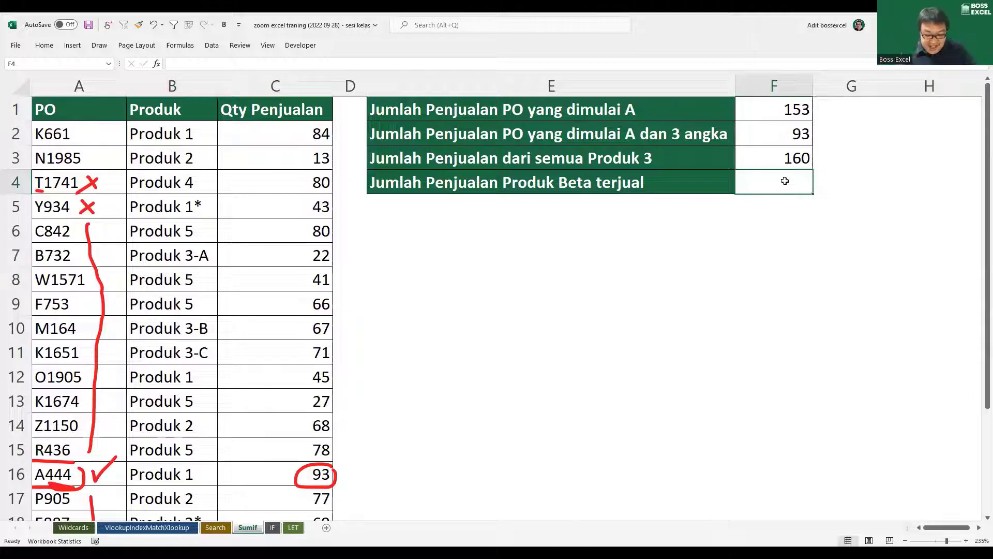
type("=")
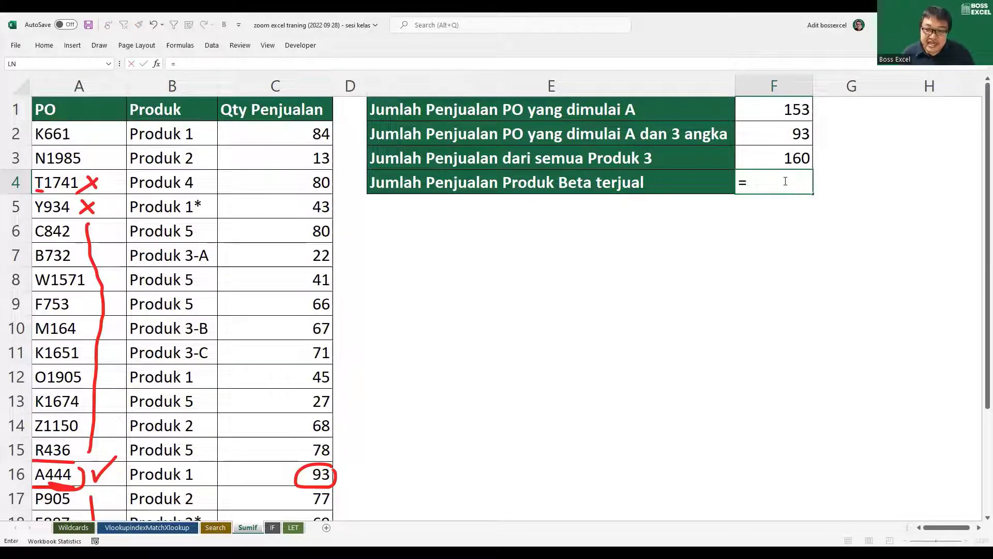
type("SUMIF(")
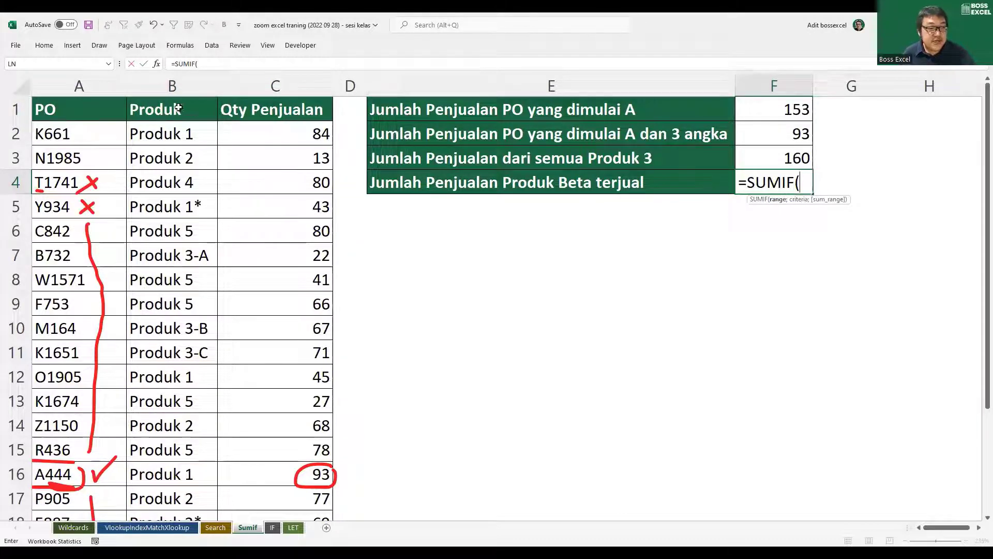
left_click(172, 88)
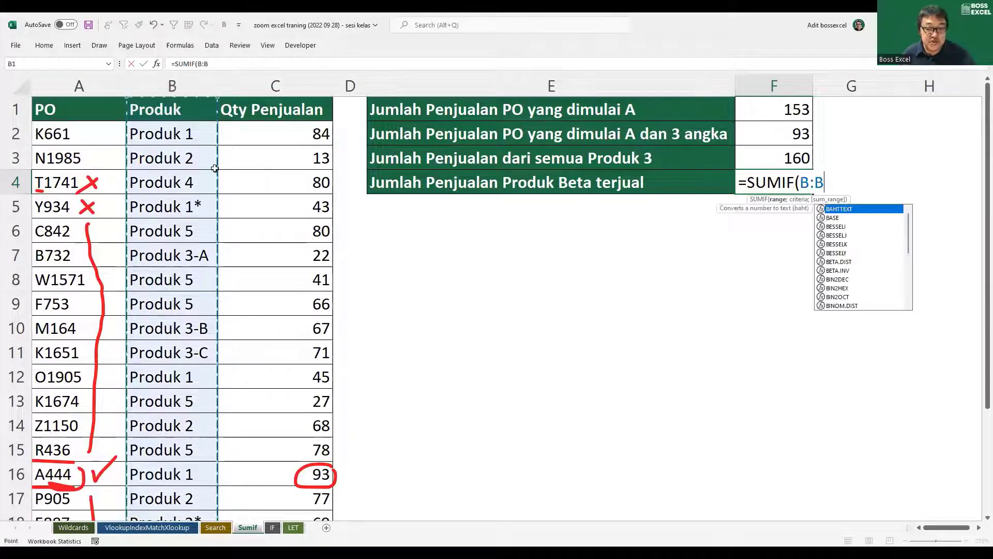
type(";\"*~*")
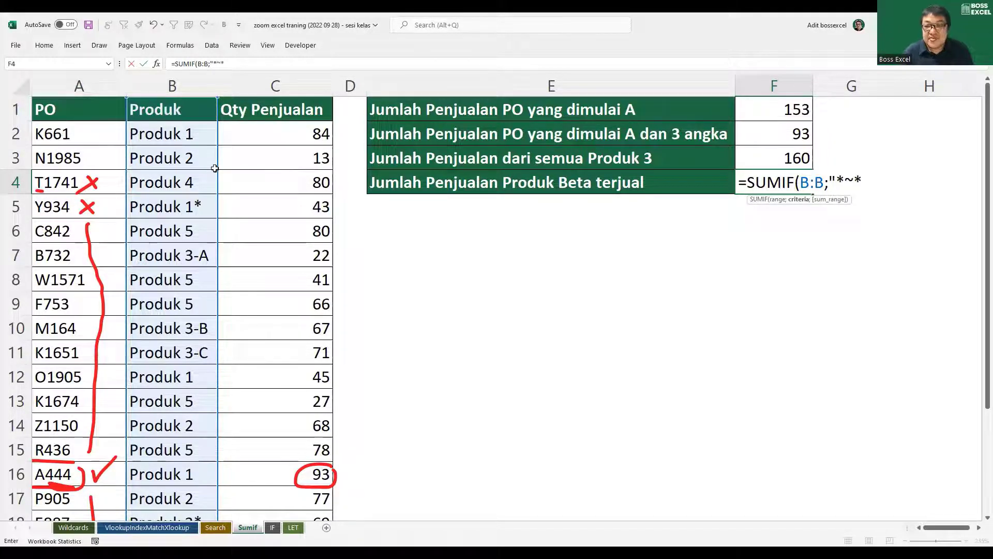
left_click_drag(845, 182, 861, 183)
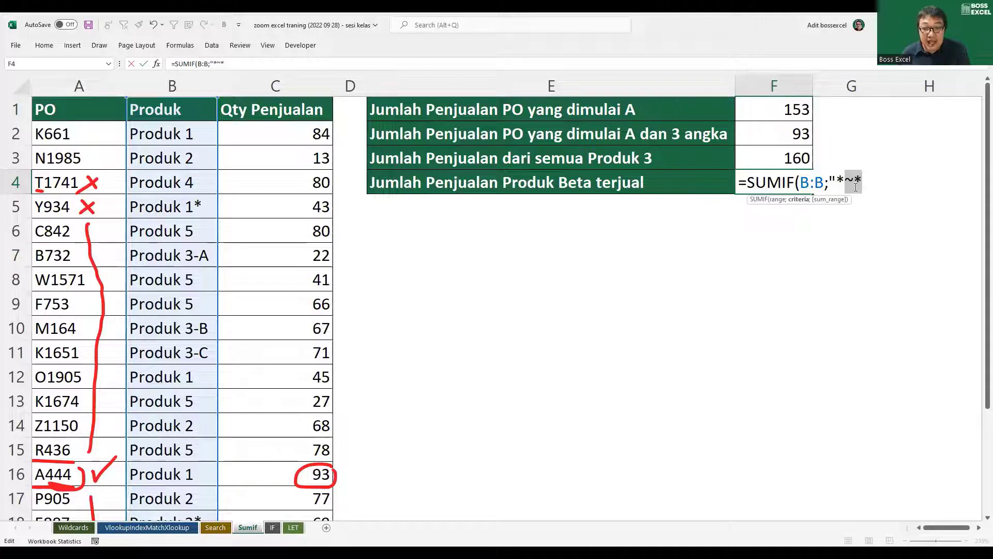
left_click_drag(836, 181, 845, 182)
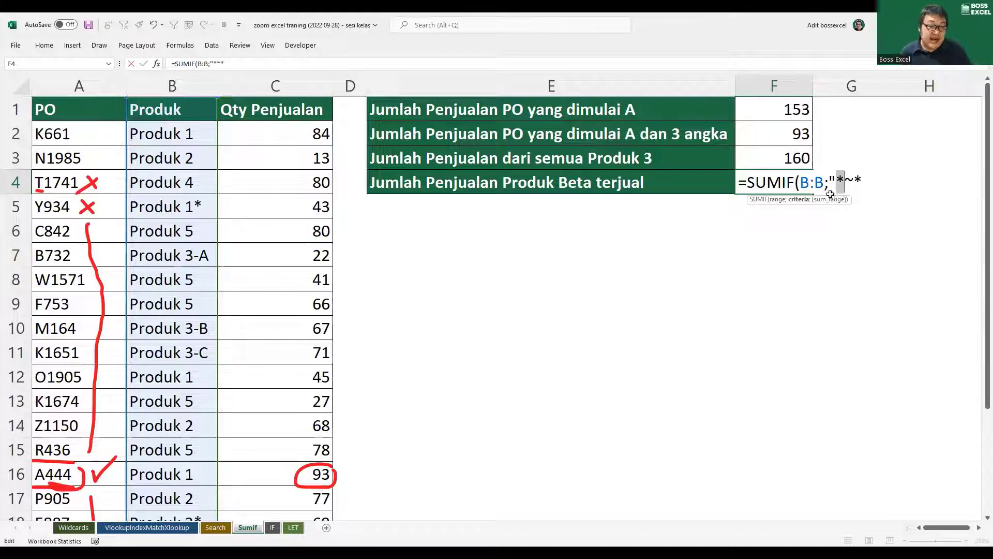
Add column C as the sum range and close the criterion quotes, returning 172
scroll(202, 362, "down", 2)
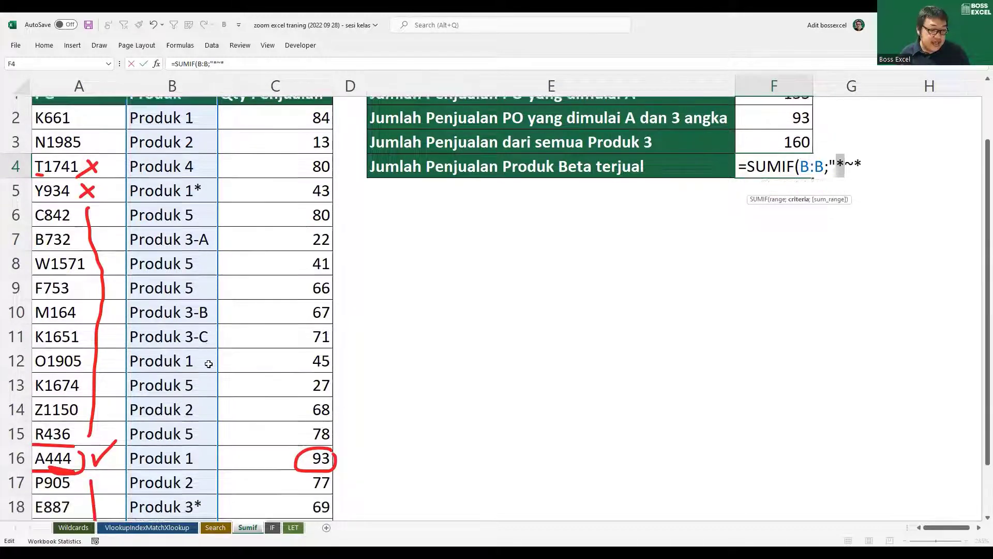
scroll(233, 351, "up", 2)
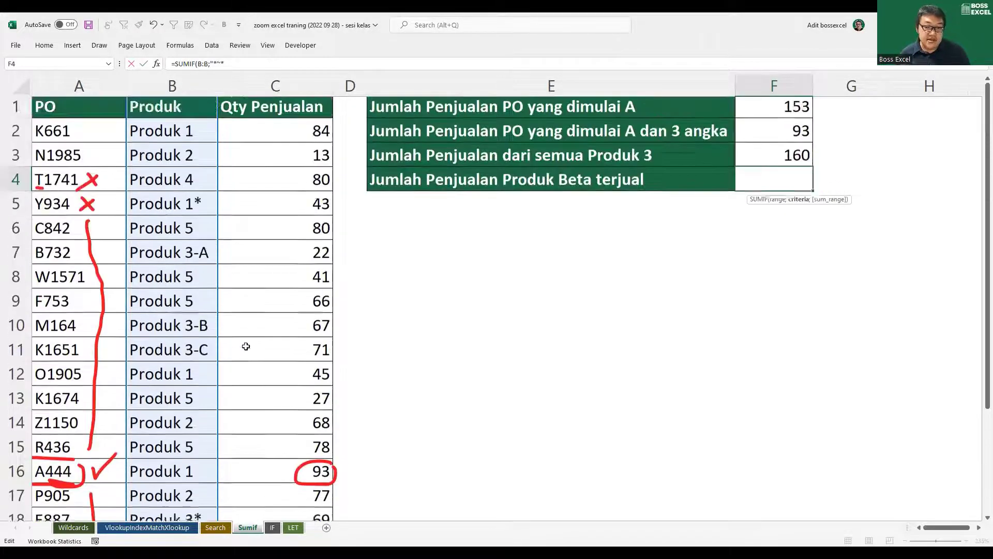
left_click(863, 181)
type(";")
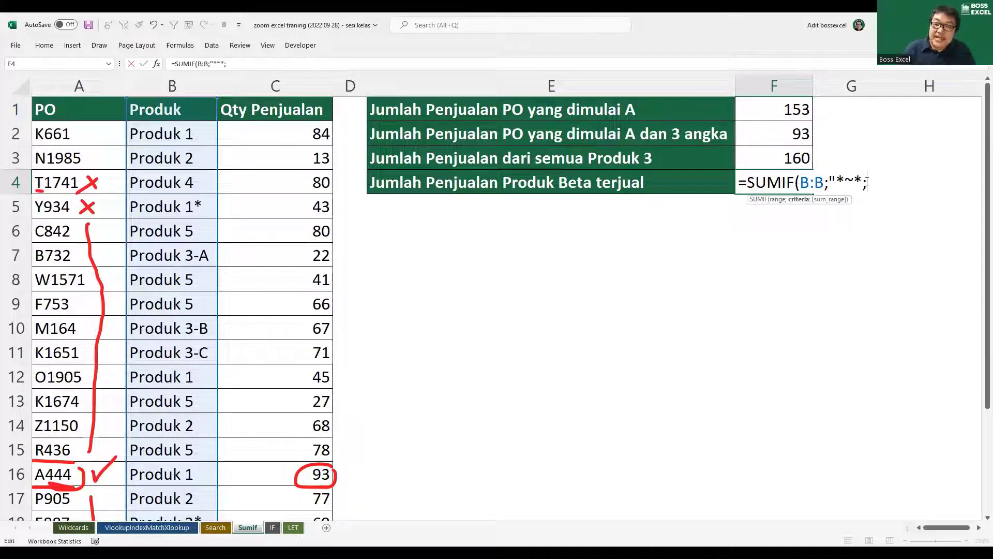
left_click(311, 86)
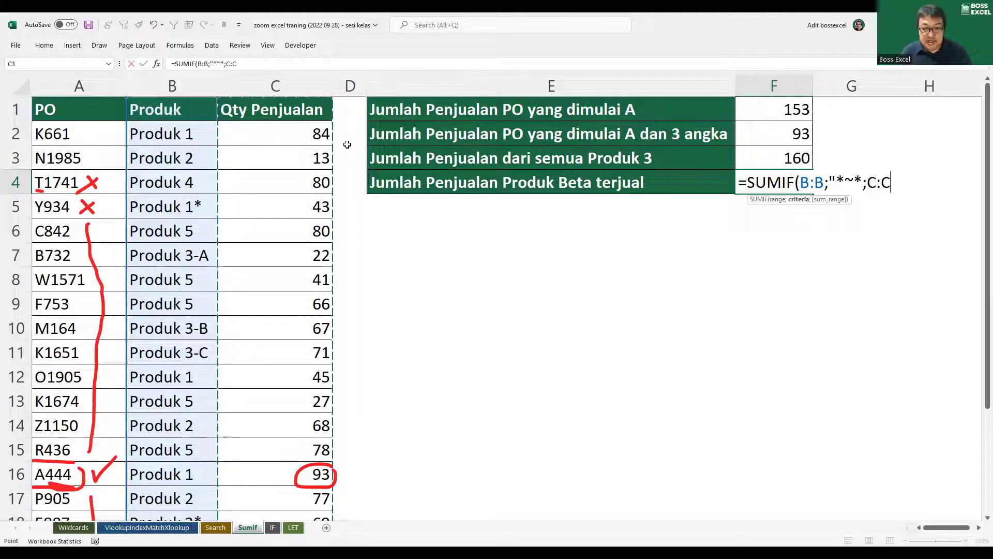
type(")")
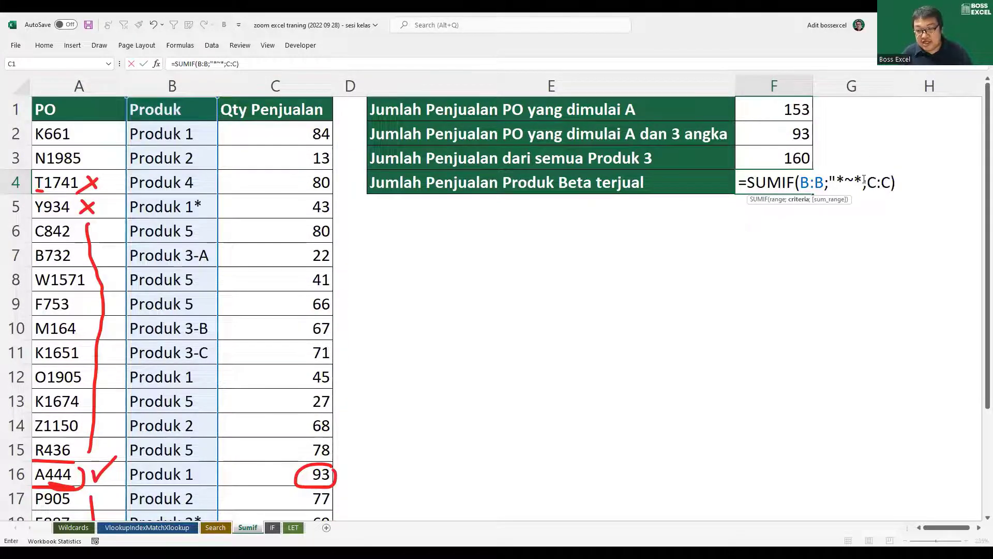
left_click(863, 182)
type("\"")
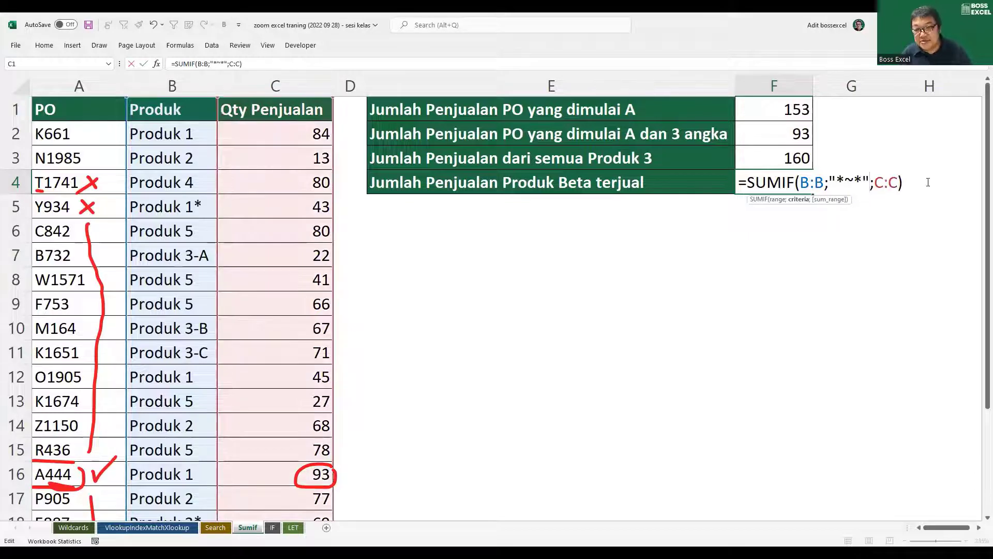
key("Return")
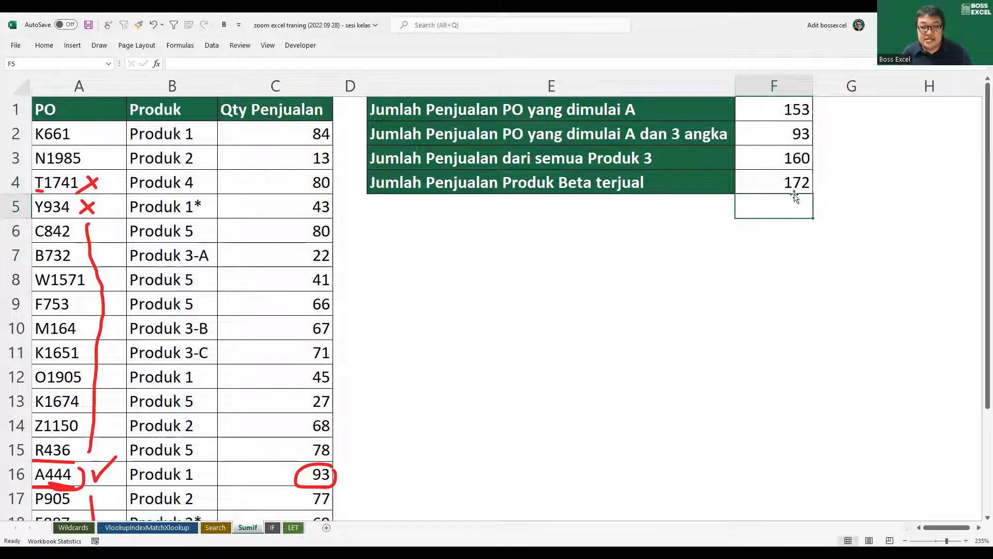
Select the beta quantities 43, 69 and 60 (C5, C18, C21) to confirm their 172 sum
key("Up")
scroll(310, 117, "down", 1)
scroll(310, 116, "down", 1)
scroll(305, 184, "up", 1)
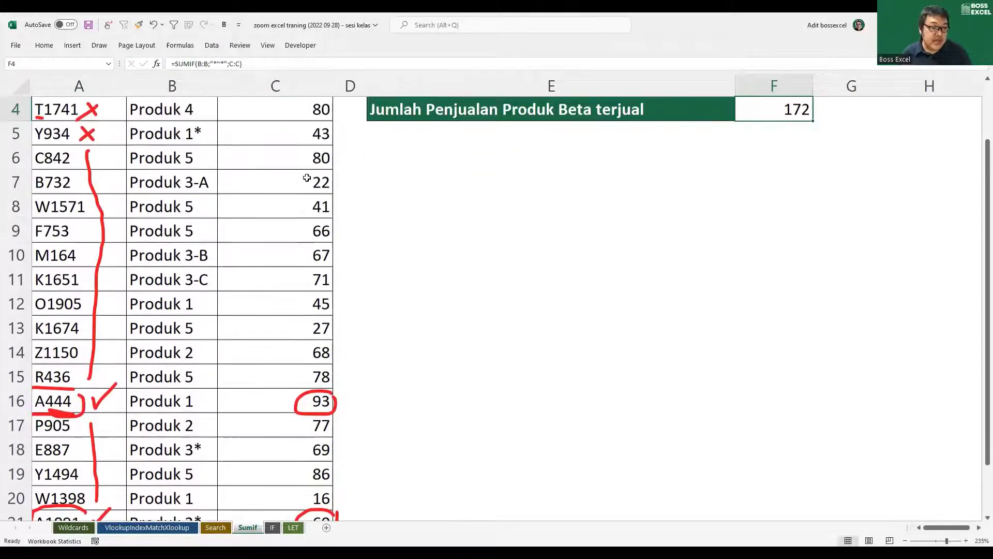
left_click(307, 136)
left_click(314, 448, "ctrl")
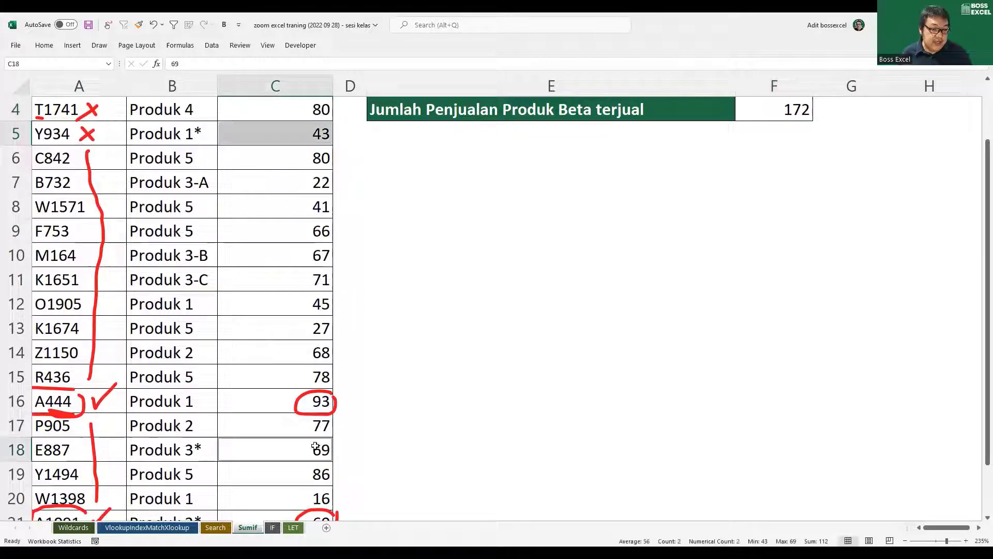
scroll(314, 449, "down", 1)
left_click(280, 450, "ctrl")
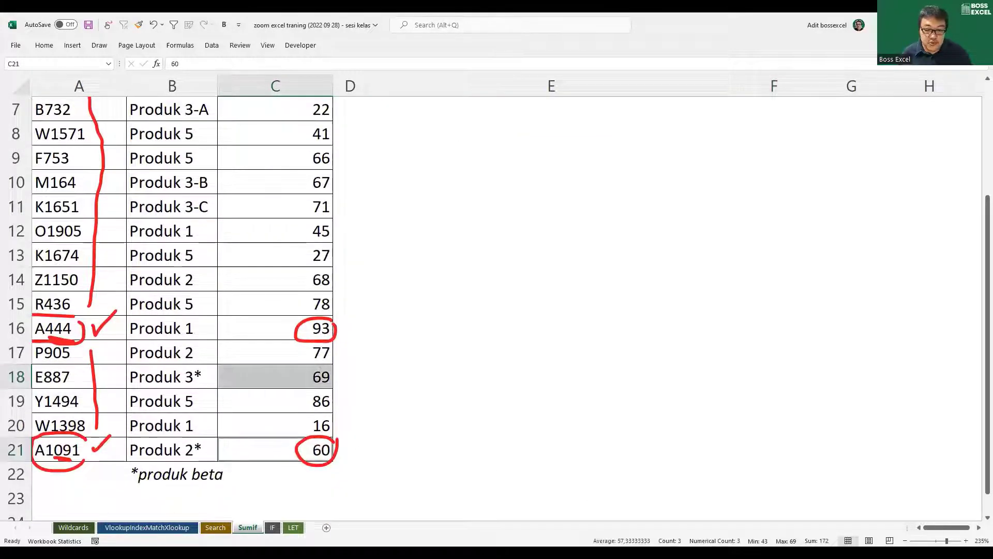
scroll(810, 466, "up", 2)
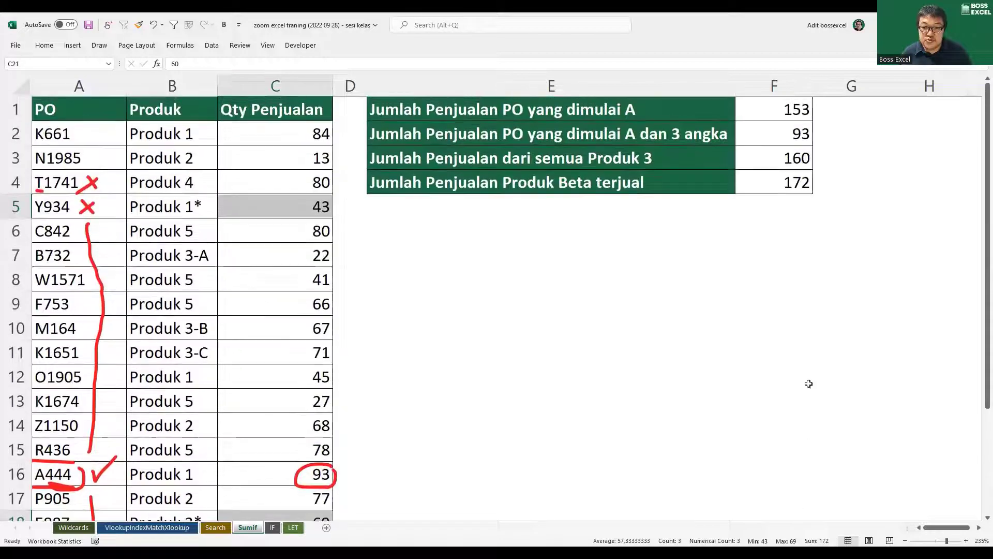
left_click(774, 182)
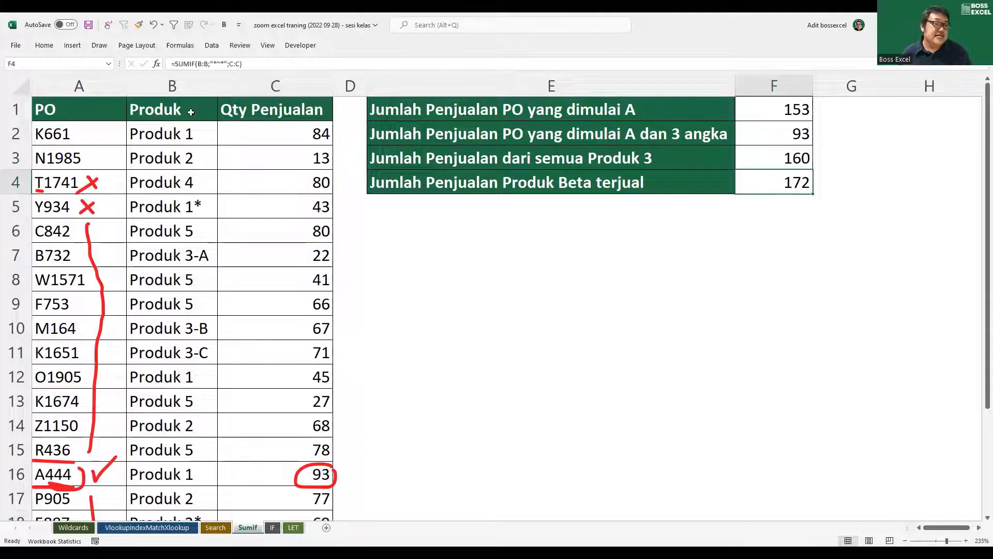
With the blue draw pen, tick Produk 1* and circle its quantity 43
left_click(108, 25)
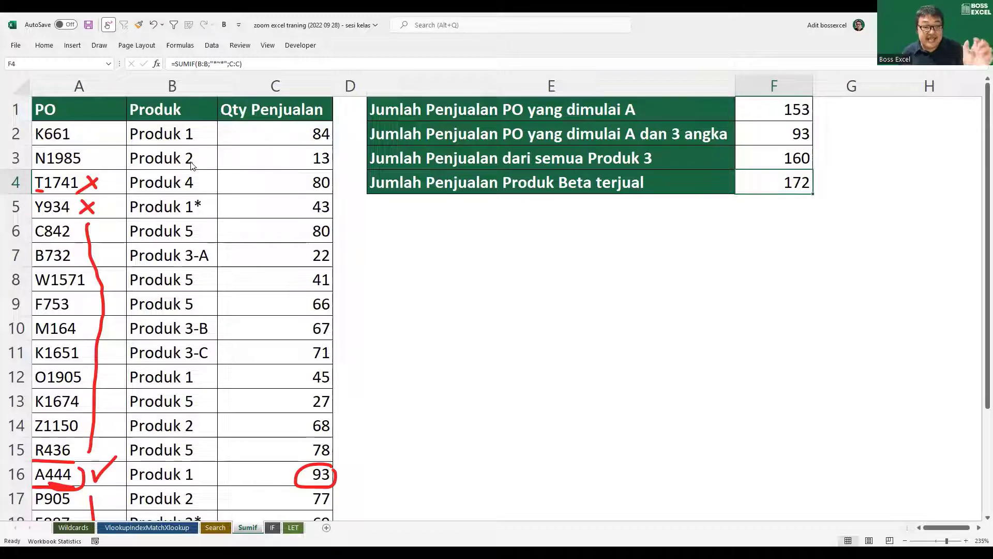
left_click(207, 210)
mouse_move(329, 208)
left_mouse_down()
mouse_move(303, 199)
mouse_move(340, 217)
left_mouse_up()
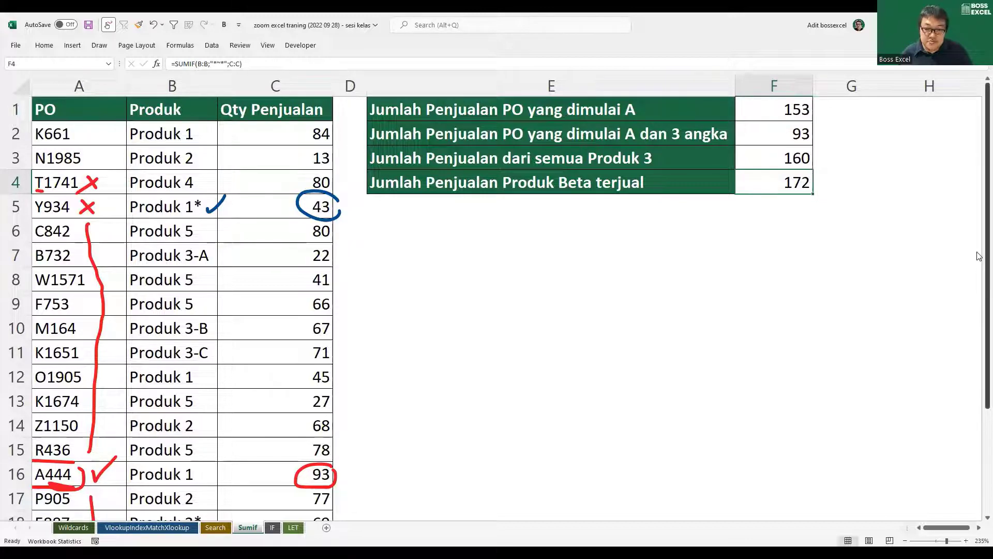
left_click_drag(987, 257, 987, 339)
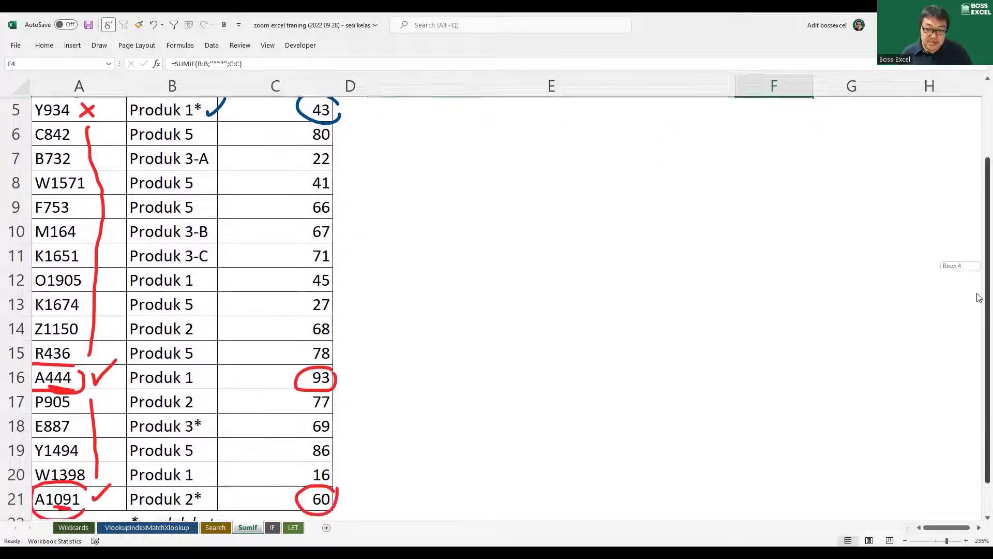
Tick Produk 3* and Produk 2* in blue and circle their quantities 69 and 60
left_click_drag(211, 407, 232, 397)
left_click_drag(208, 472, 252, 453)
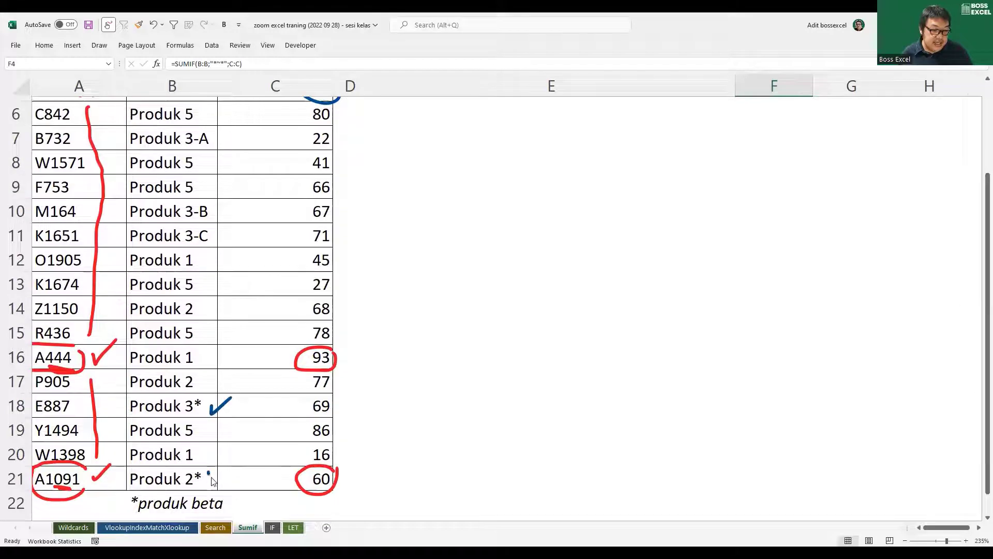
mouse_move(339, 396)
left_mouse_down()
mouse_move(296, 406)
mouse_move(346, 409)
left_mouse_up()
mouse_move(340, 454)
left_mouse_down()
mouse_move(324, 497)
mouse_move(357, 475)
left_mouse_up()
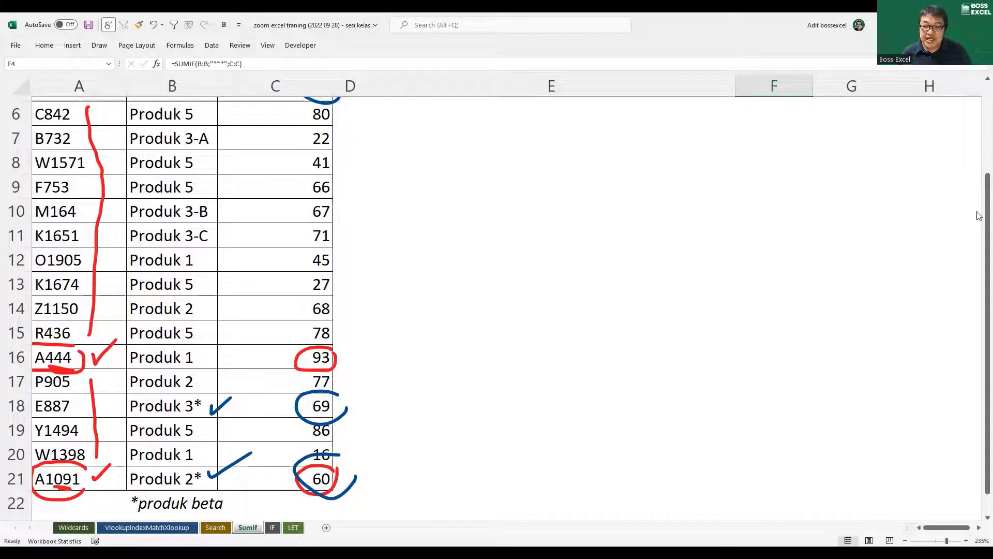
scroll(931, 207, "up", 2)
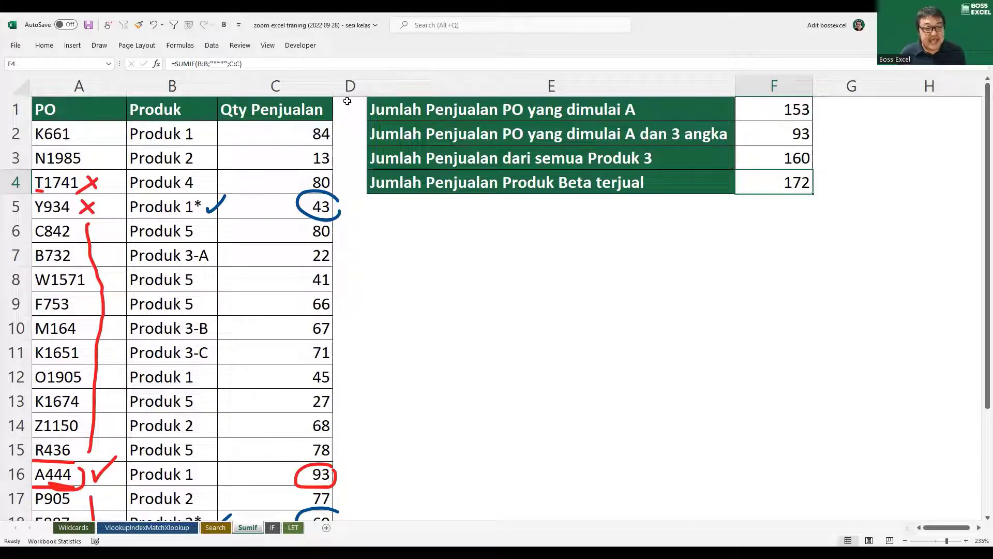
mouse_move(409, 222)
left_mouse_down()
mouse_move(706, 261)
mouse_move(770, 310)
left_mouse_up()
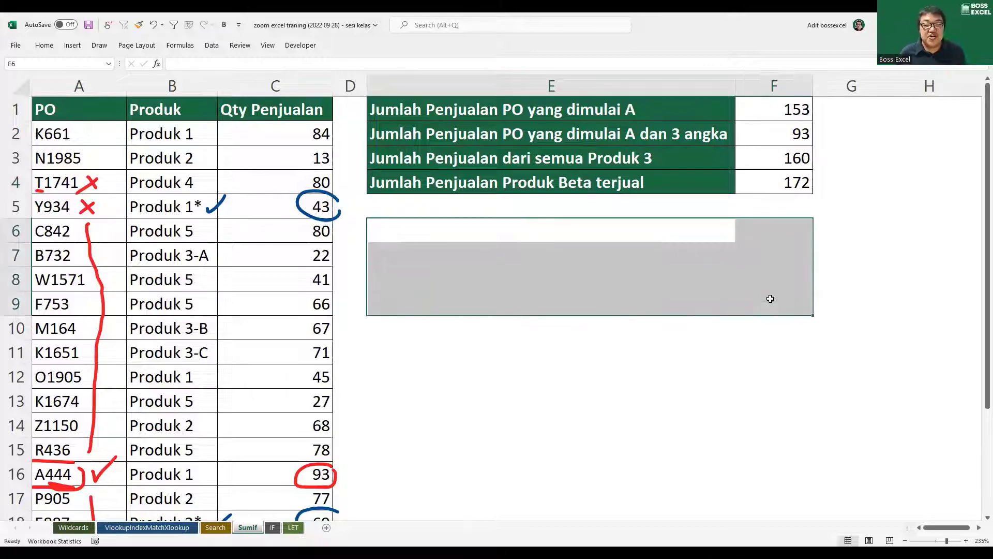